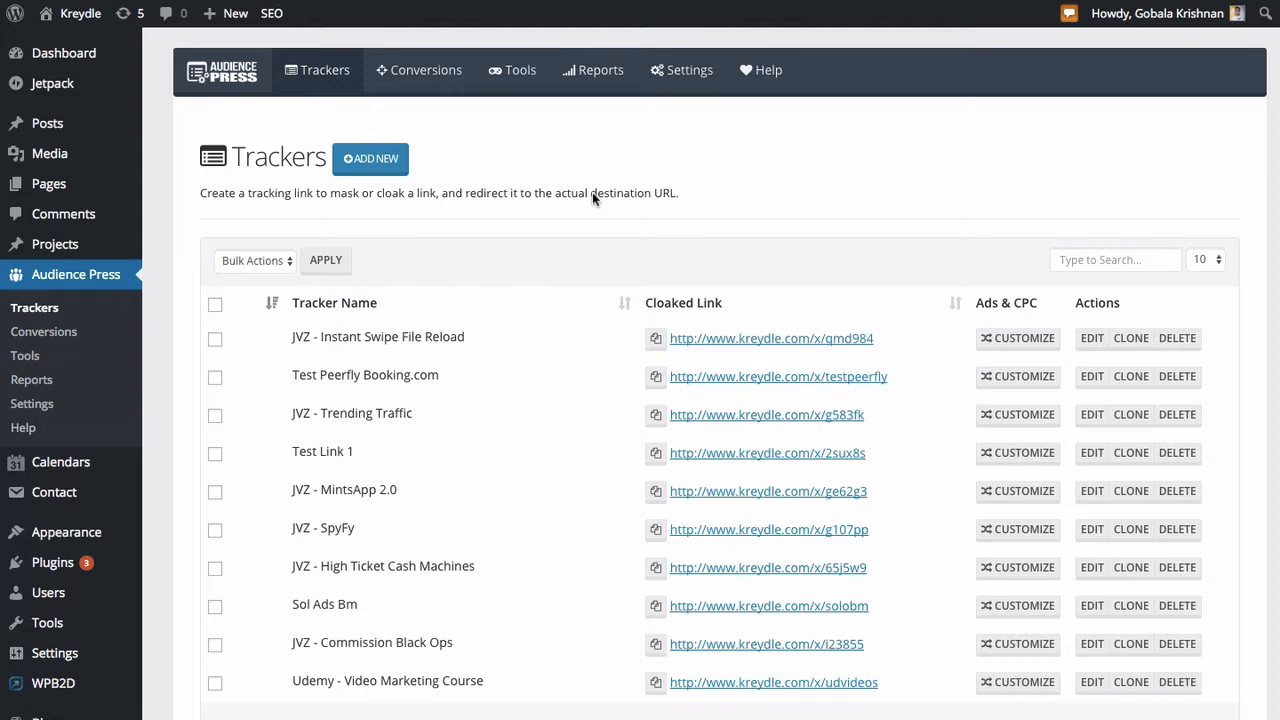
- Open the Audience Press tools and set the global pixel's goal name to "Optin Subscriber"
left_click(27, 358)
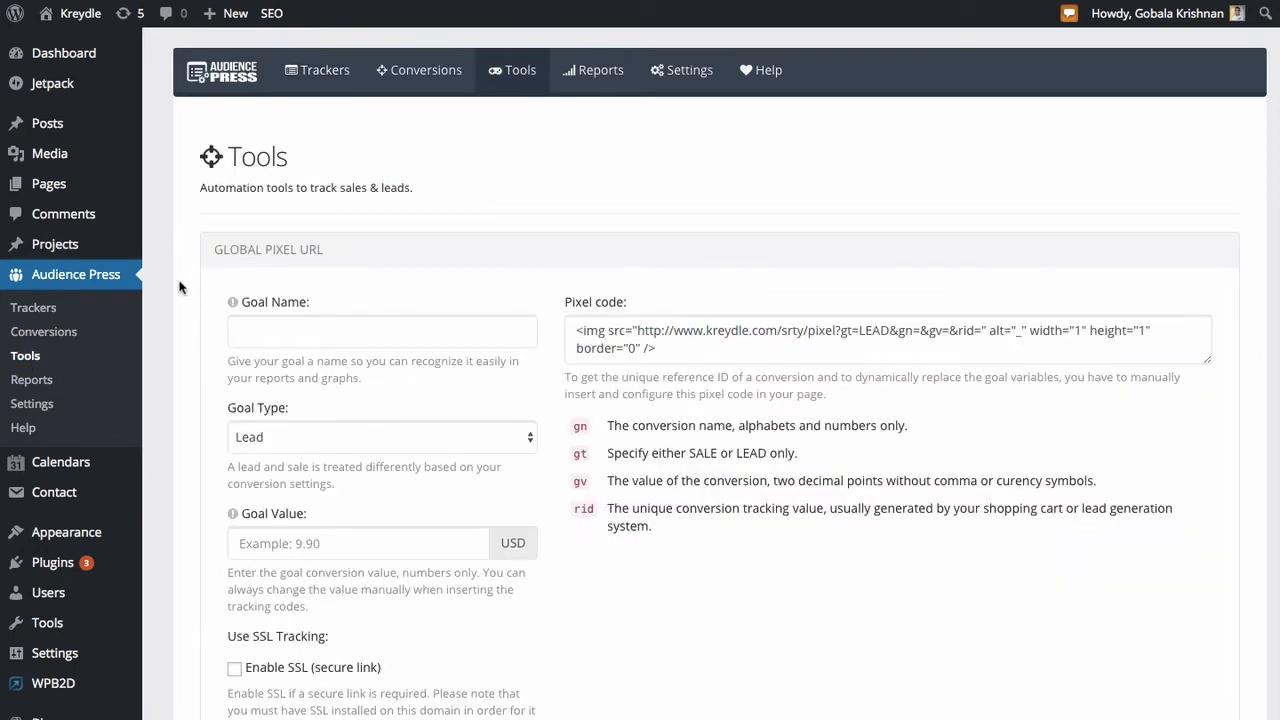
scroll(180, 287, "down", 3)
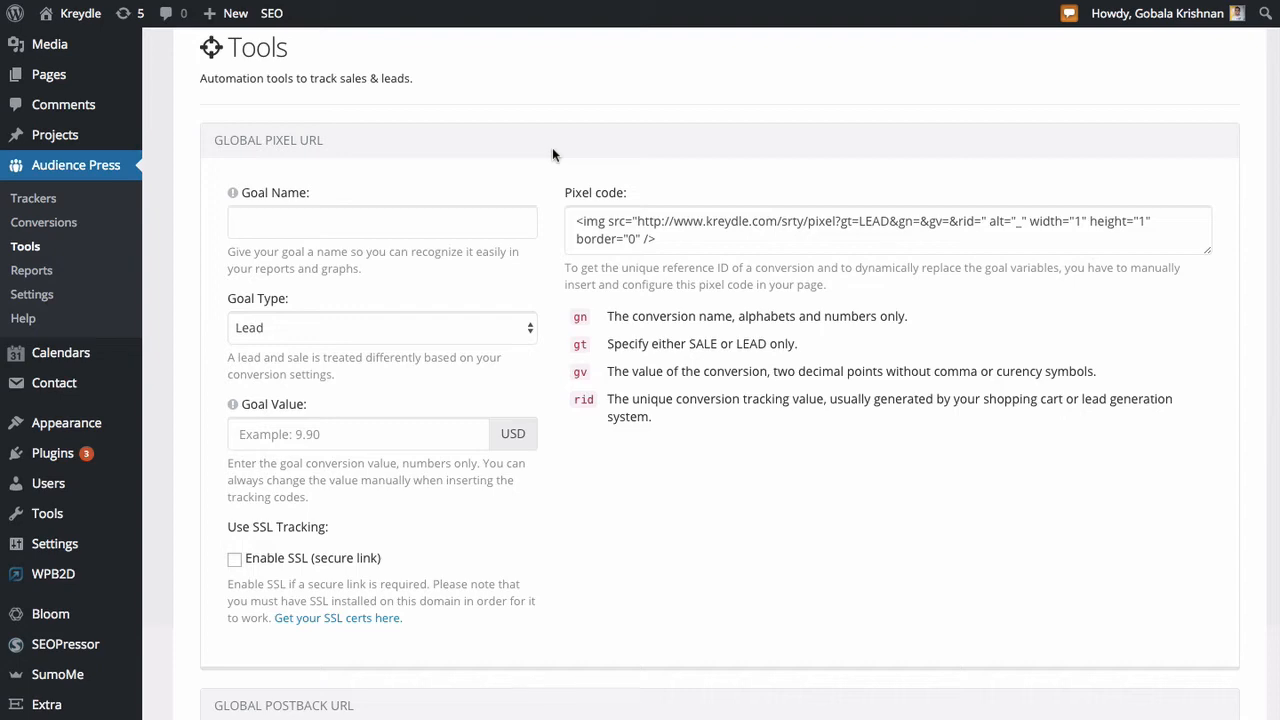
left_click(320, 230)
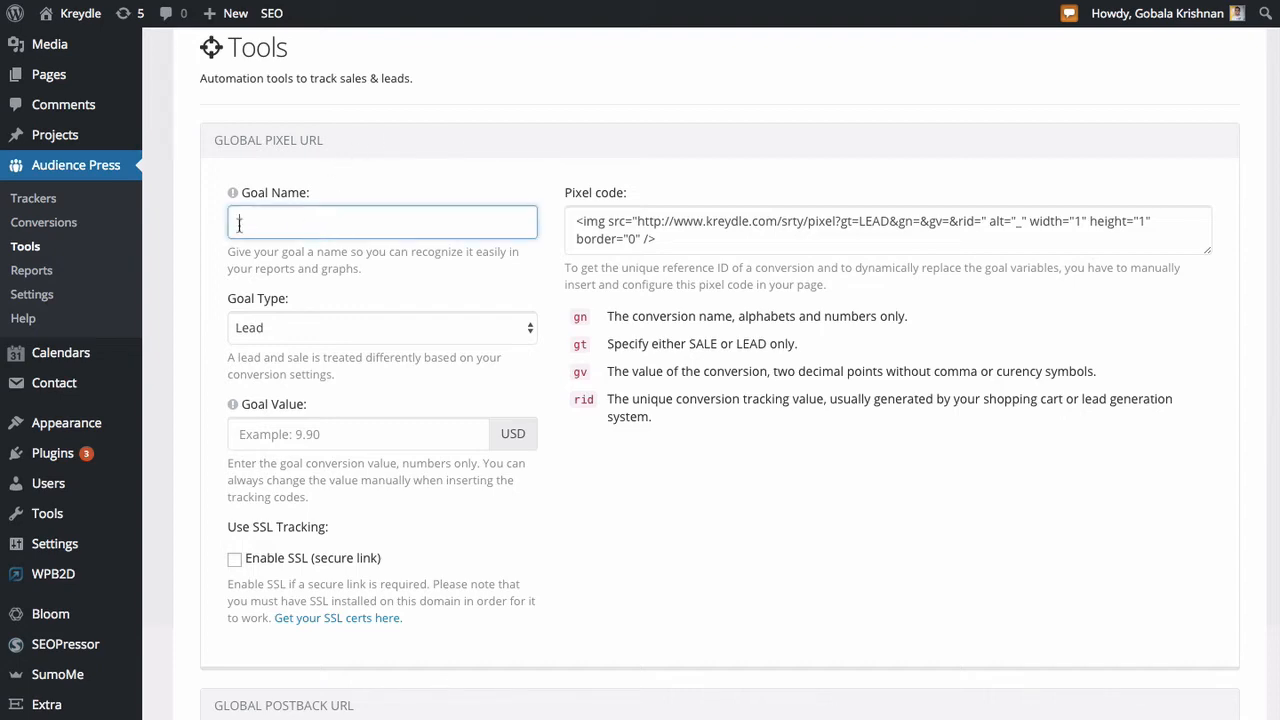
scroll(222, 251, "down", 1)
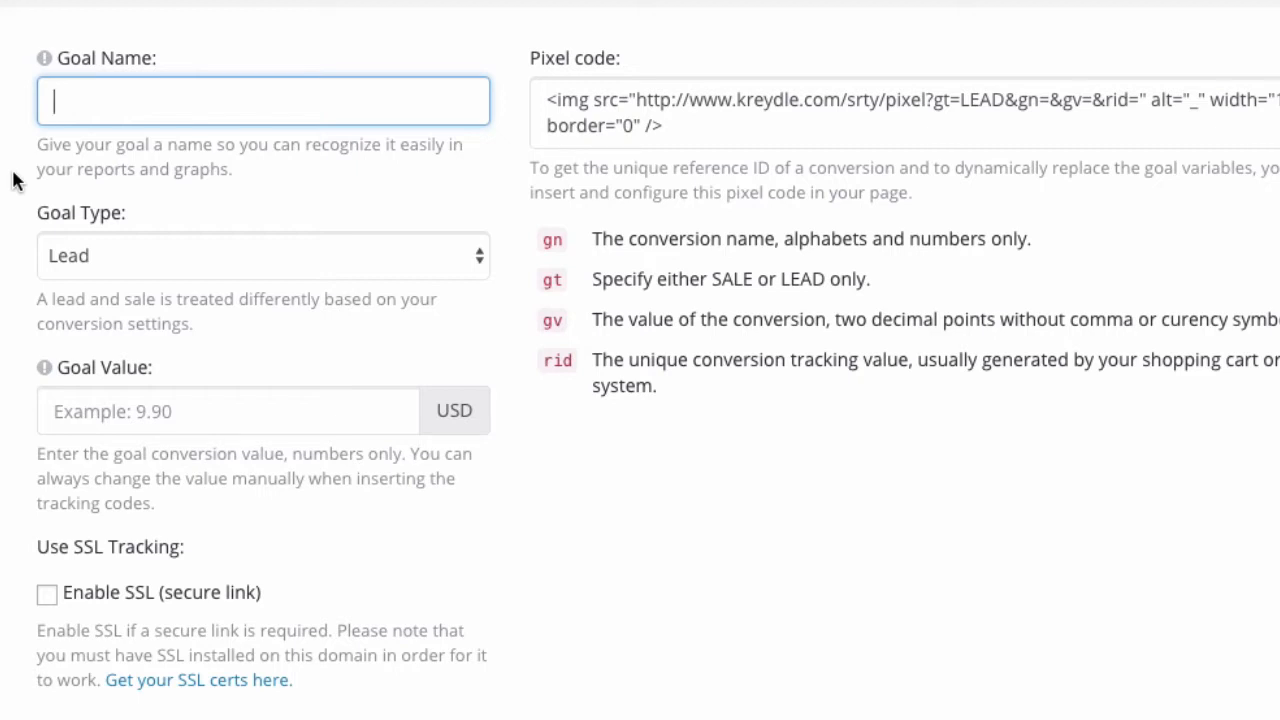
type("Optin S")
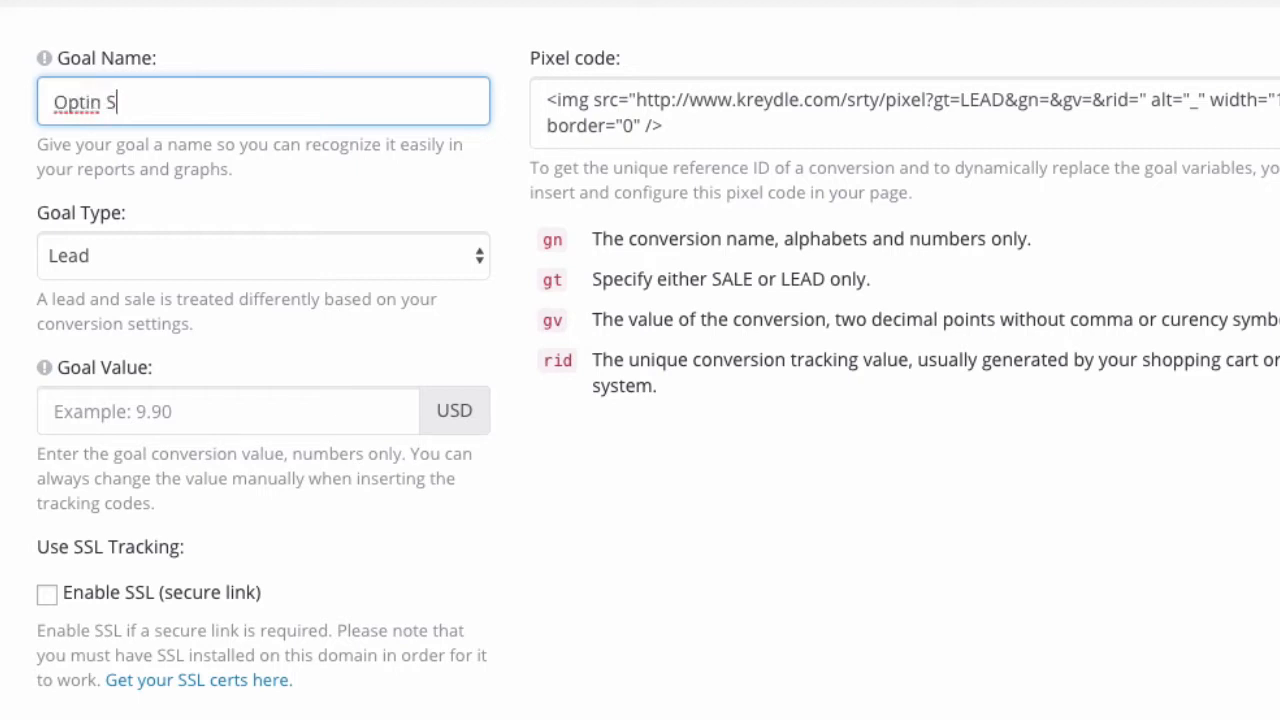
type("ubscriber")
left_click(4, 376)
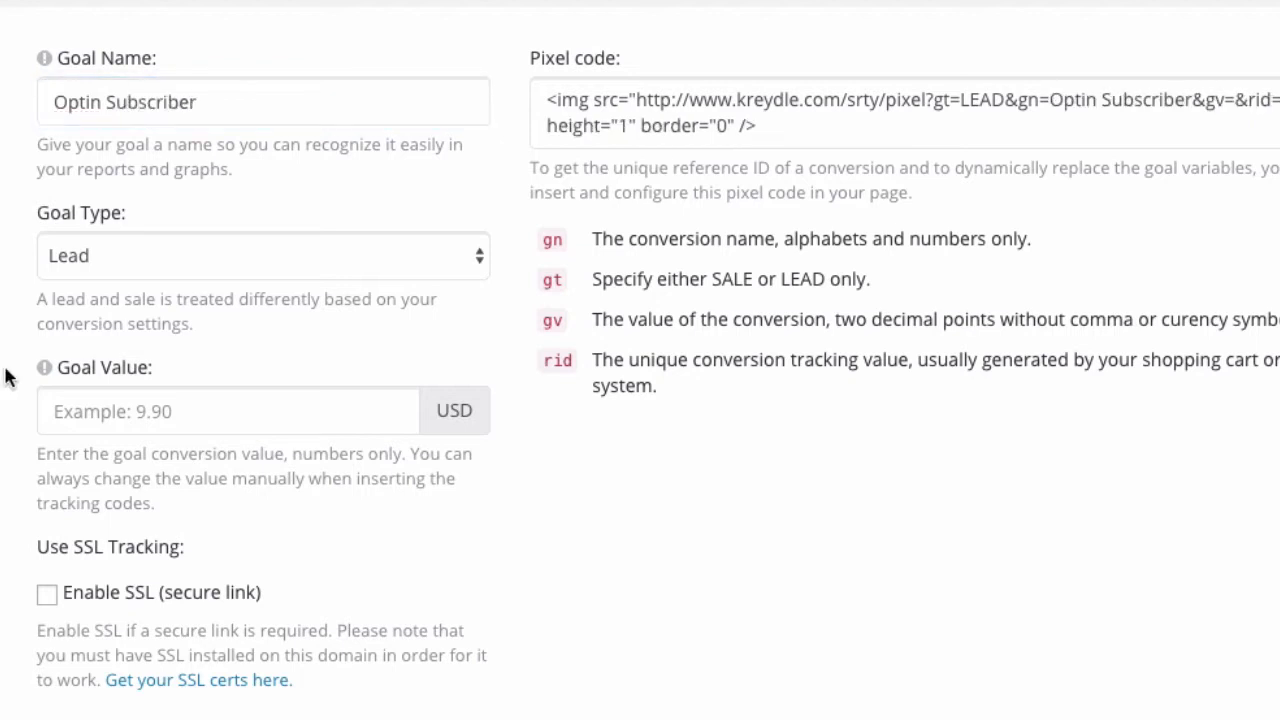
scroll(6, 376, "down", 1)
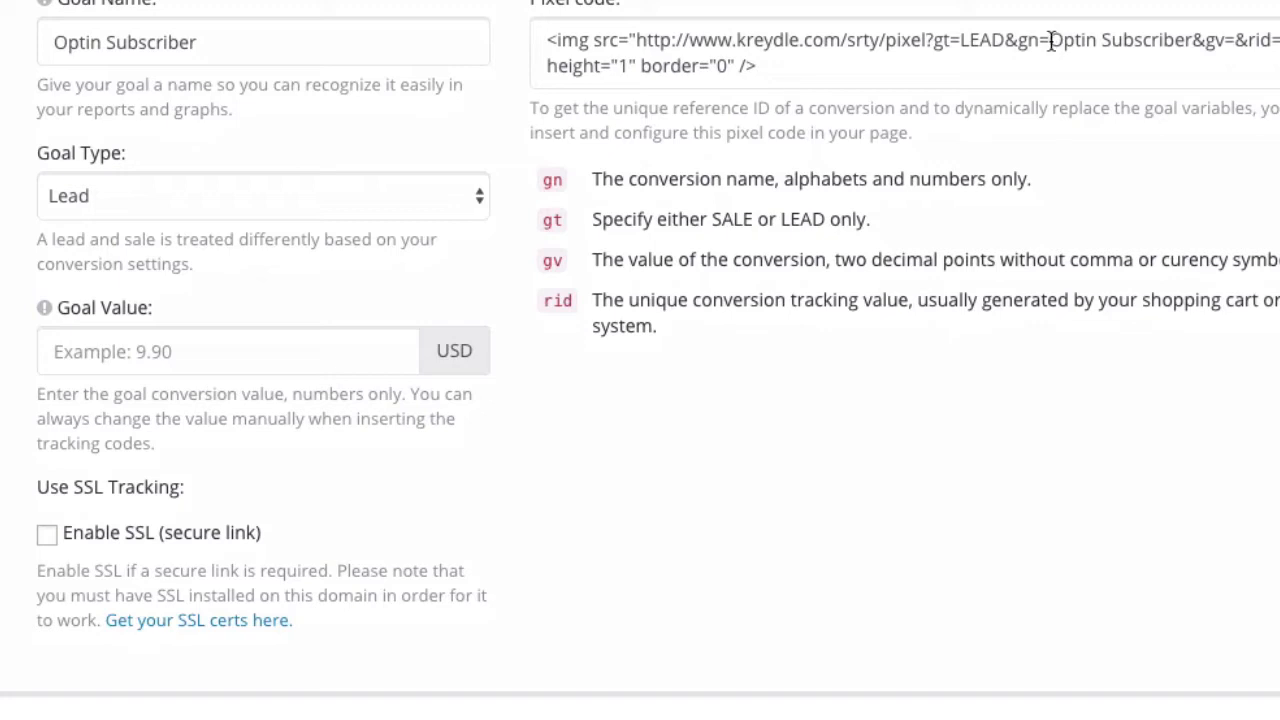
left_click_drag(1050, 40, 1194, 42)
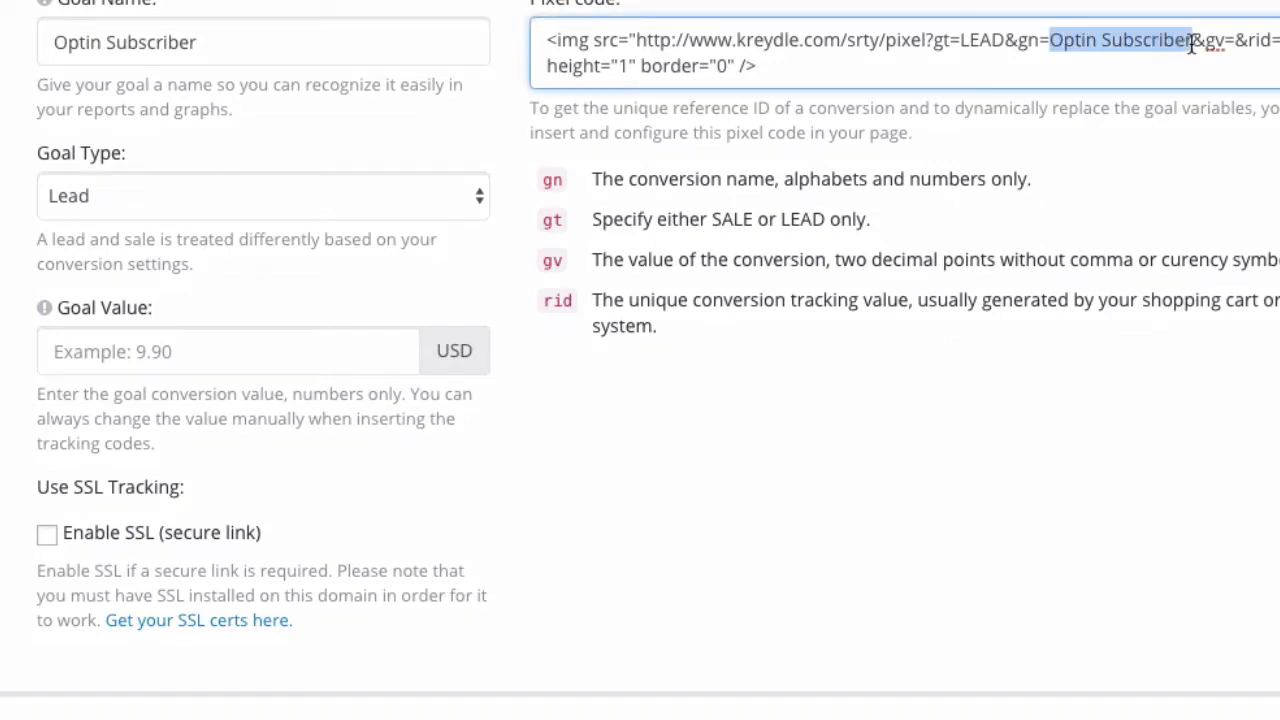
left_click(385, 48)
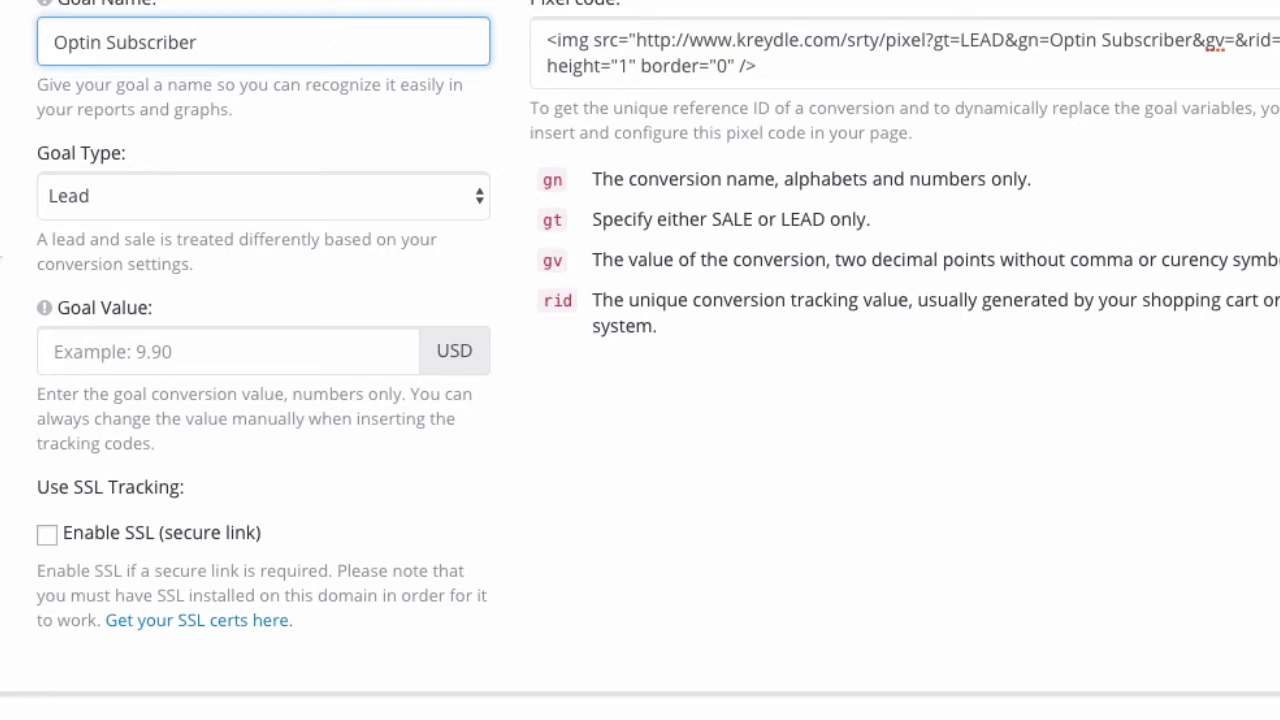
left_click(1, 249)
- Keep the goal type as Lead and set the global pixel's goal value to 2.00 USD
left_click(112, 204)
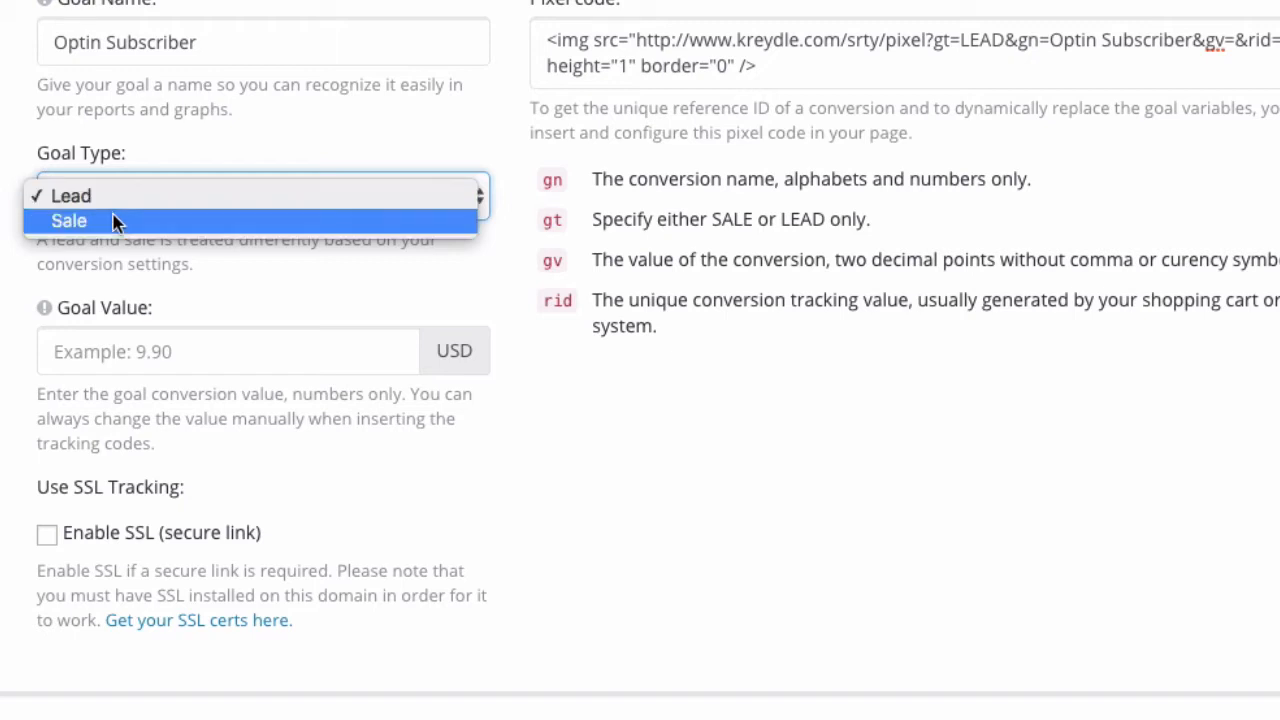
left_click(1, 235)
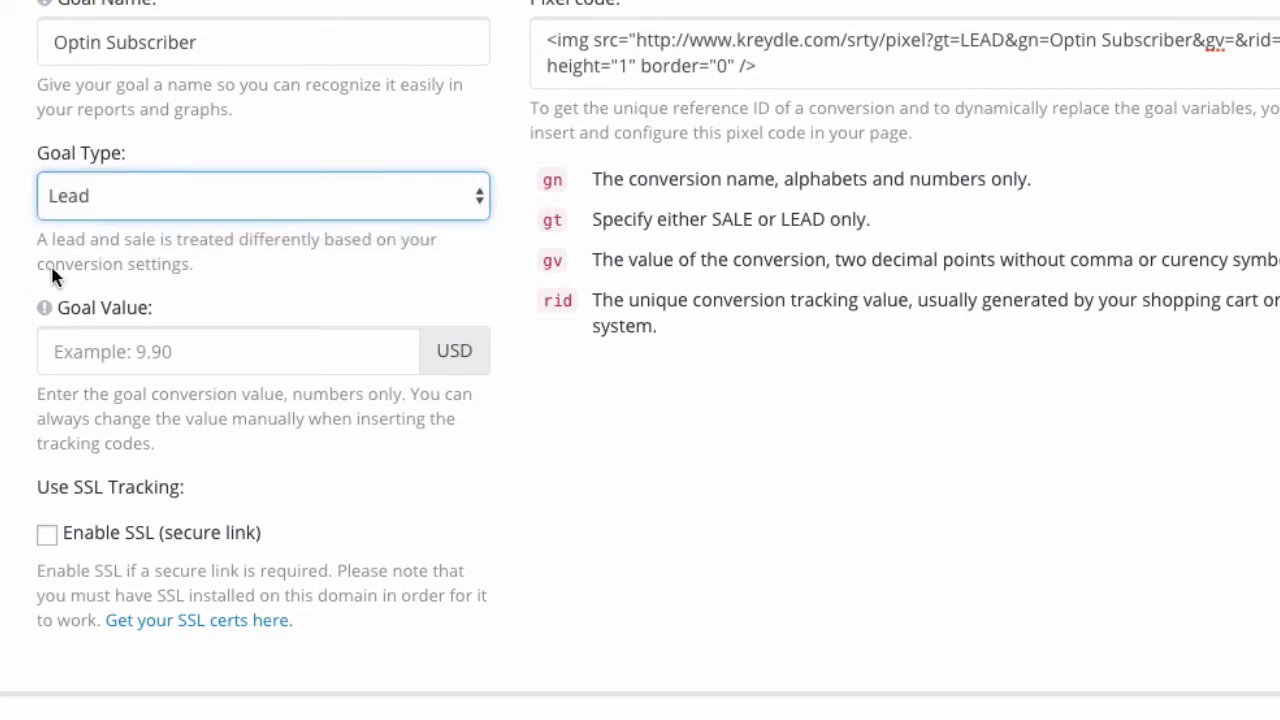
scroll(60, 260, "down", 2)
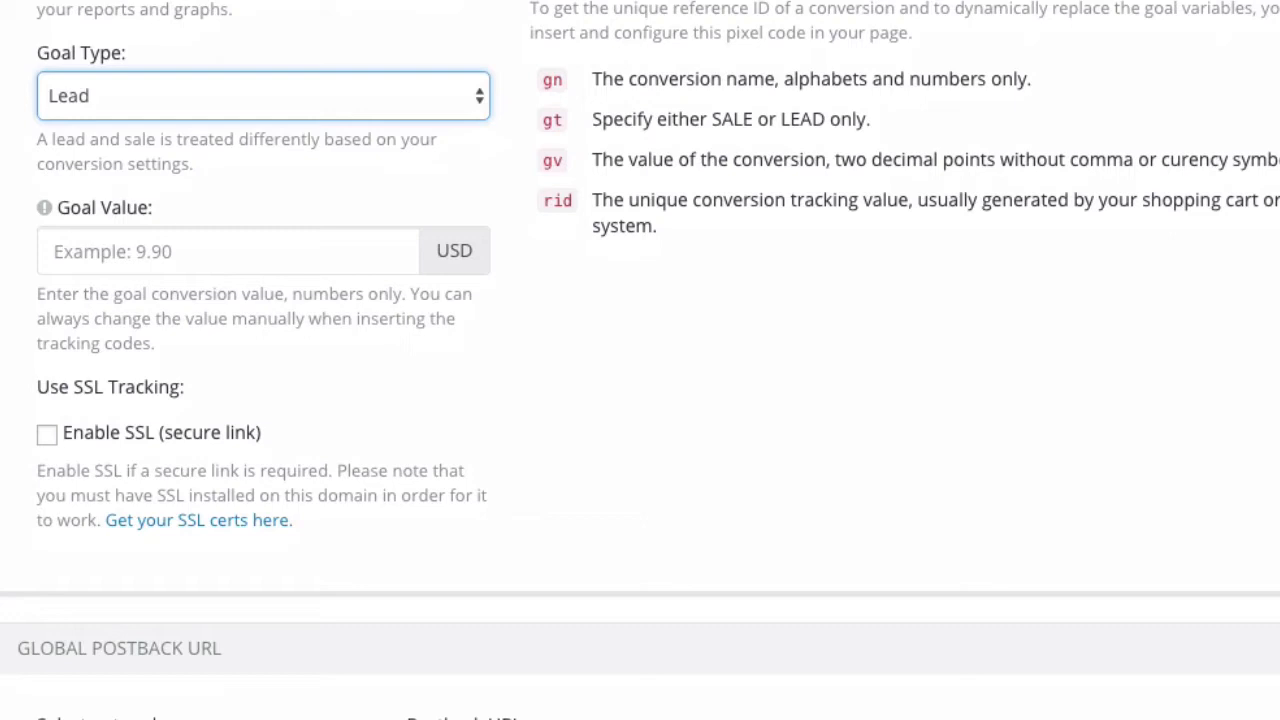
left_click(79, 256)
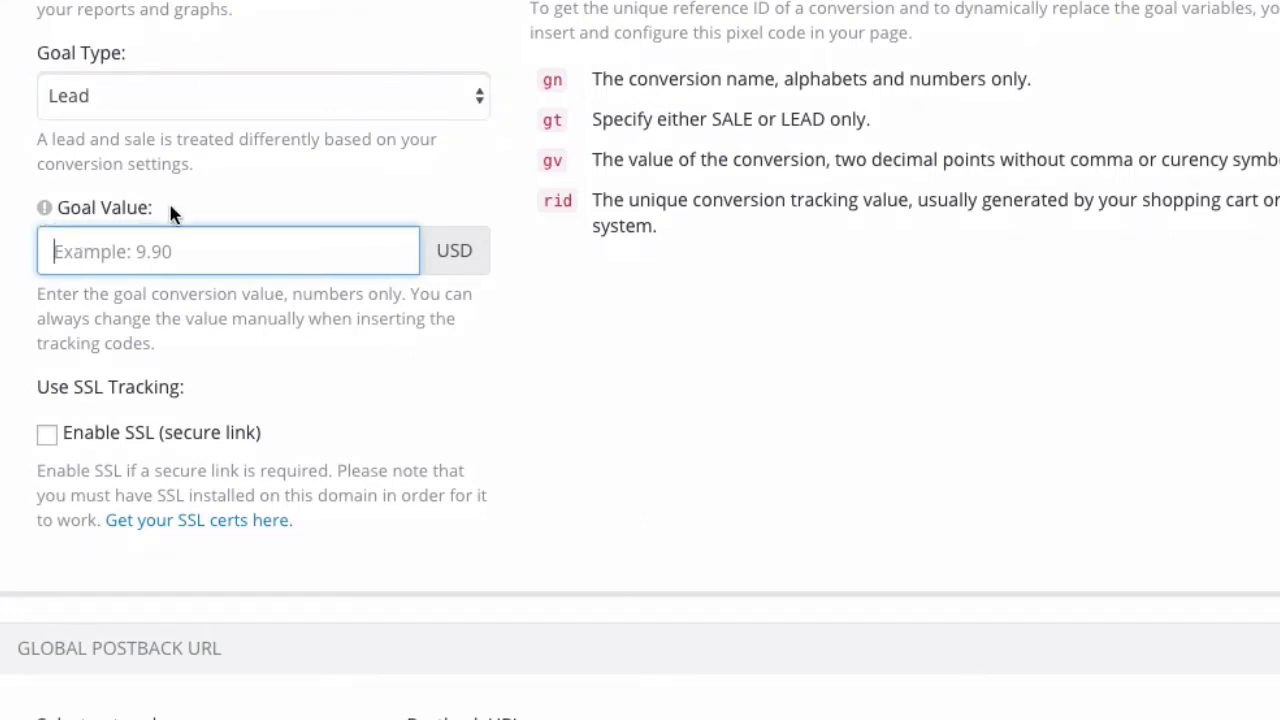
scroll(640, 353, "up", 1)
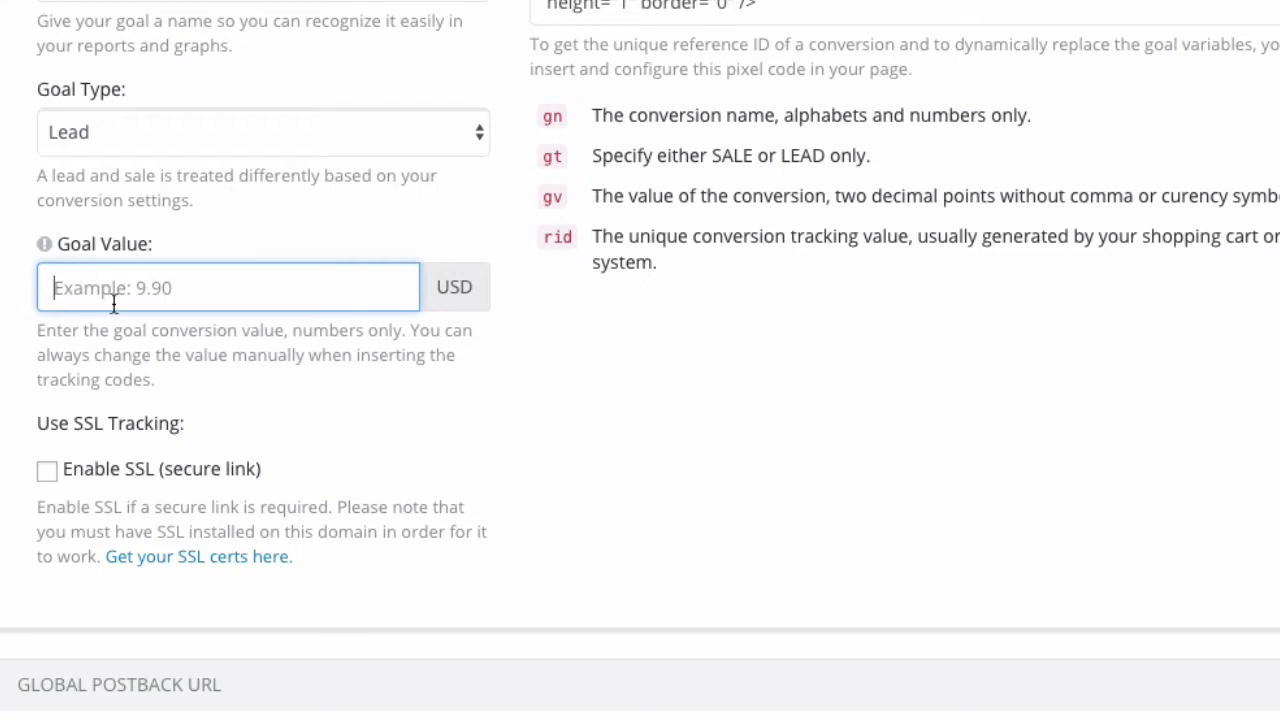
type("2.00")
left_click(26, 460)
scroll(26, 462, "down", 1)
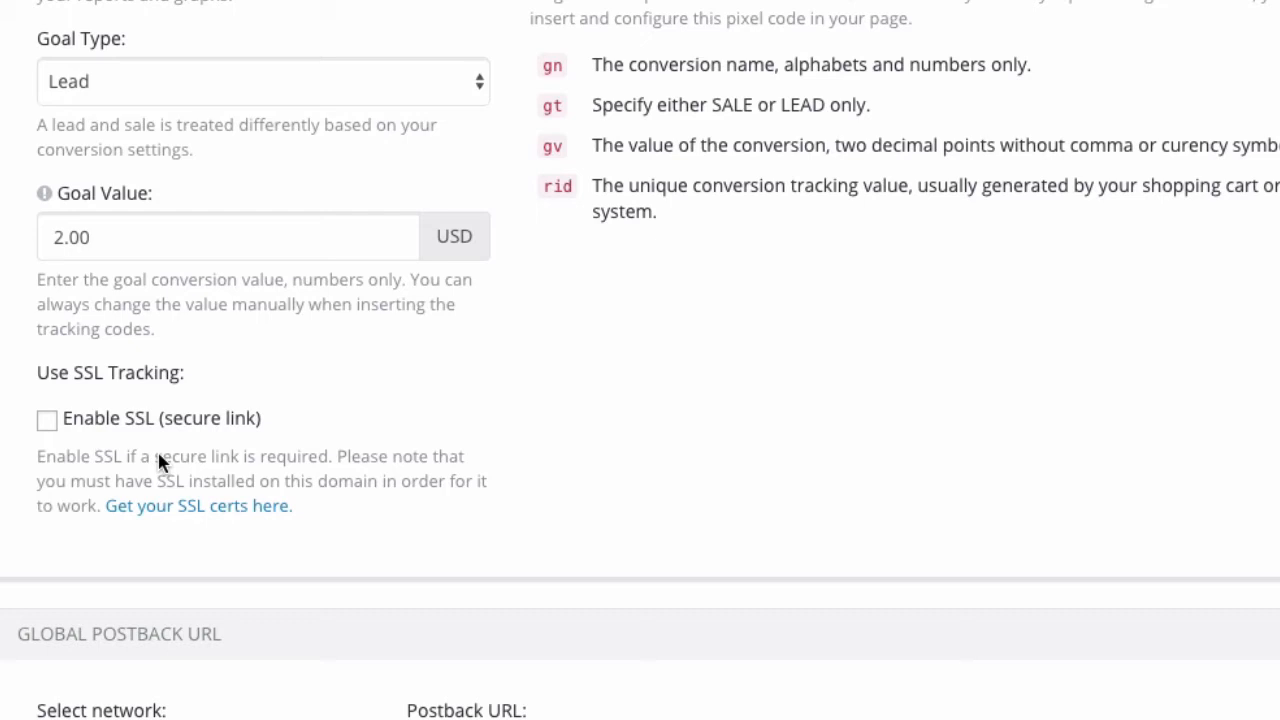
left_click(47, 422)
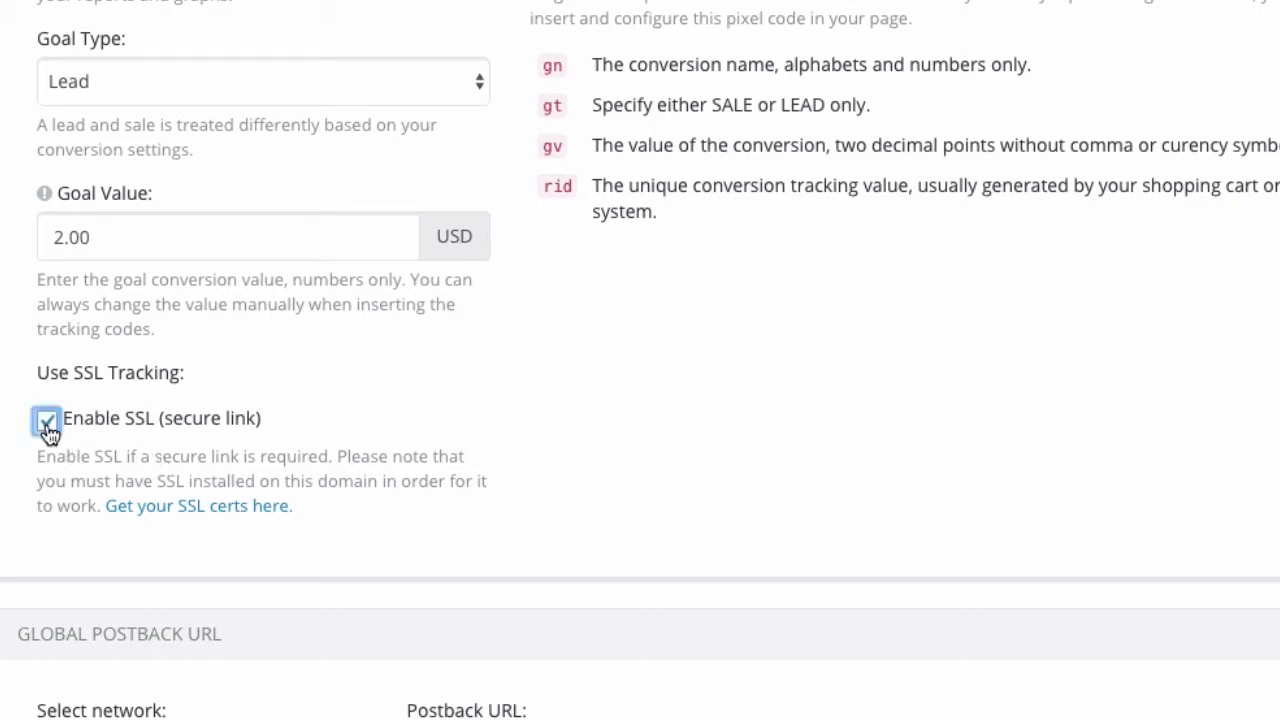
left_click(474, 423)
left_click(214, 423)
- Check the goal type, name and value in the generated pixel code and copy the entire code
scroll(704, 381, "up", 2)
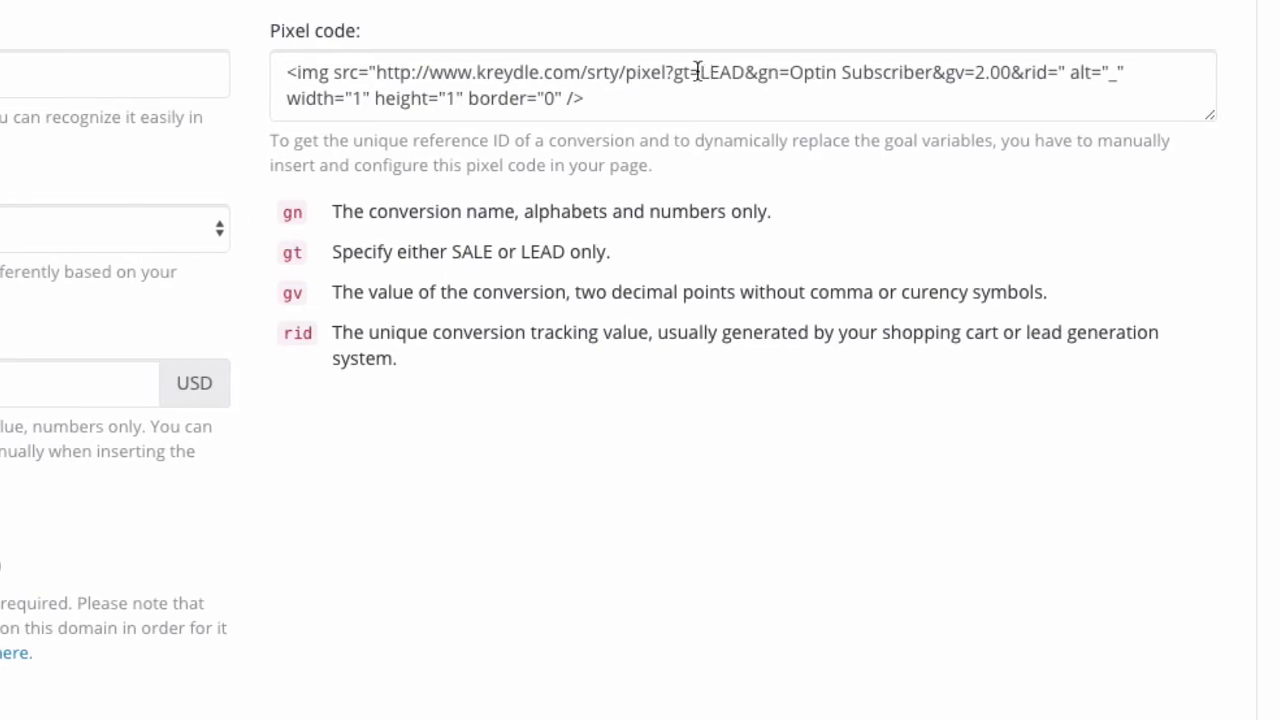
left_click_drag(699, 72, 977, 73)
left_click(789, 73)
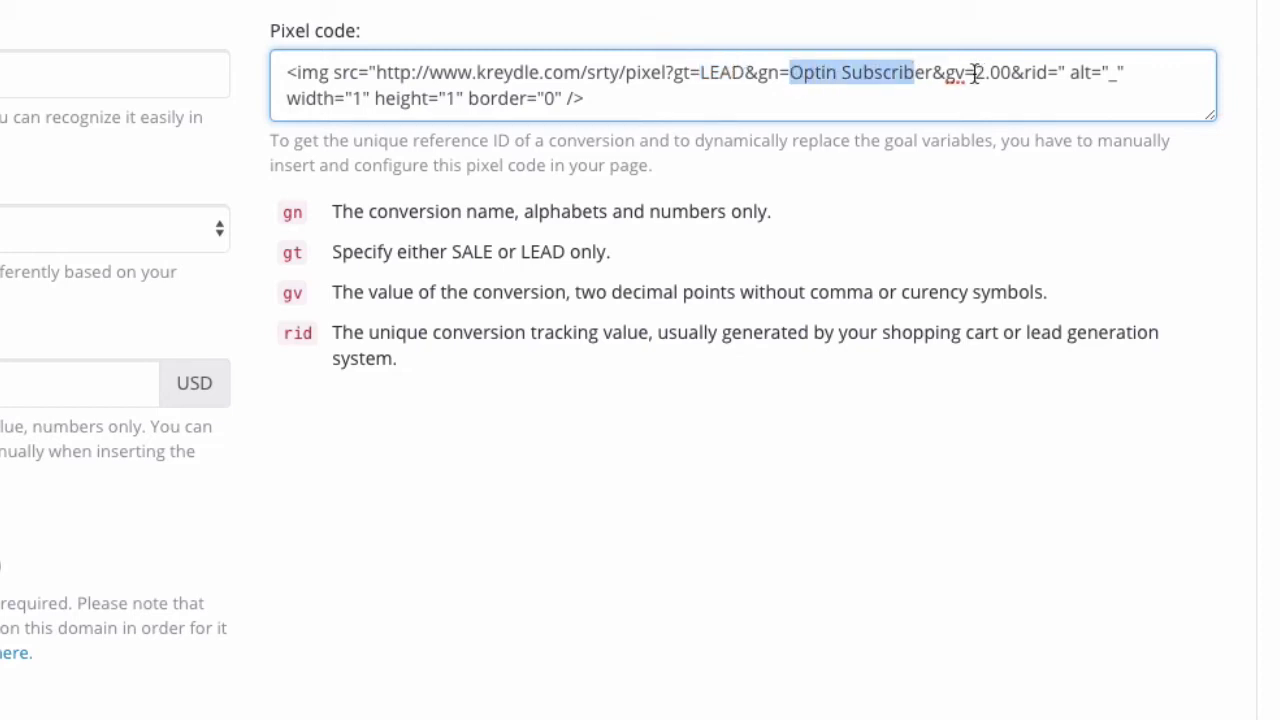
left_click(976, 73)
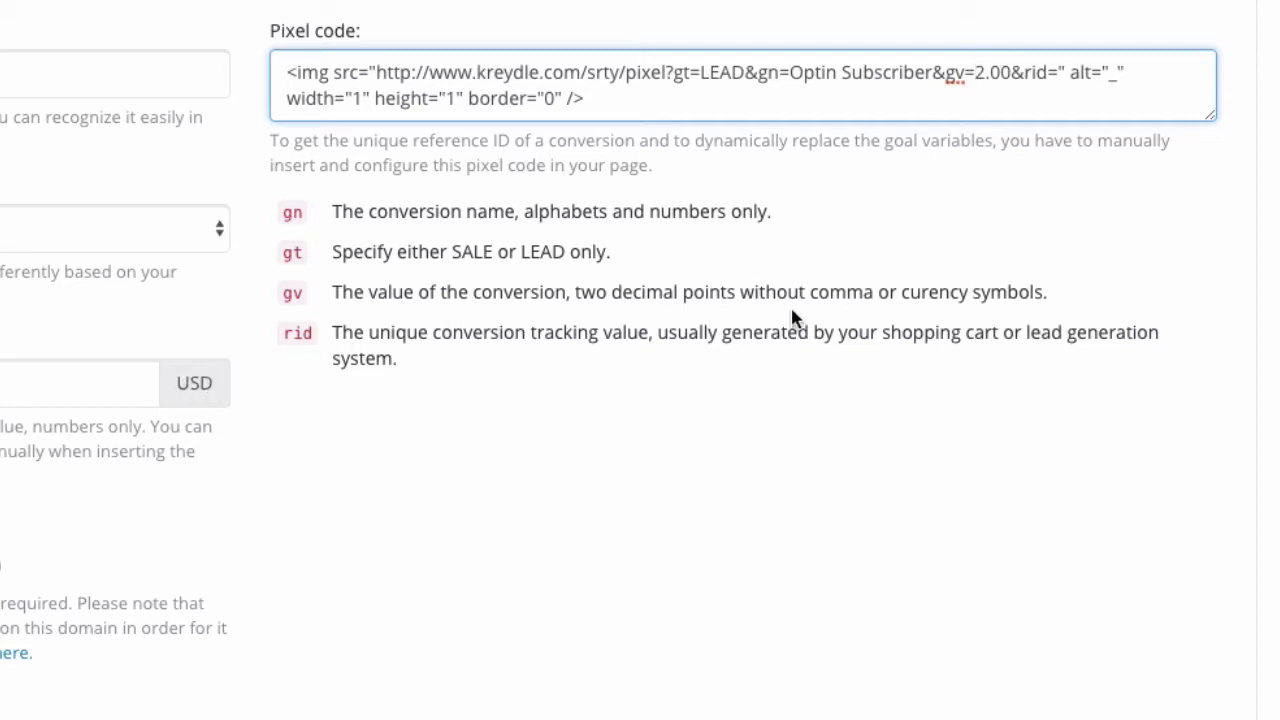
left_click(702, 97)
left_click_drag(631, 103, 284, 68)
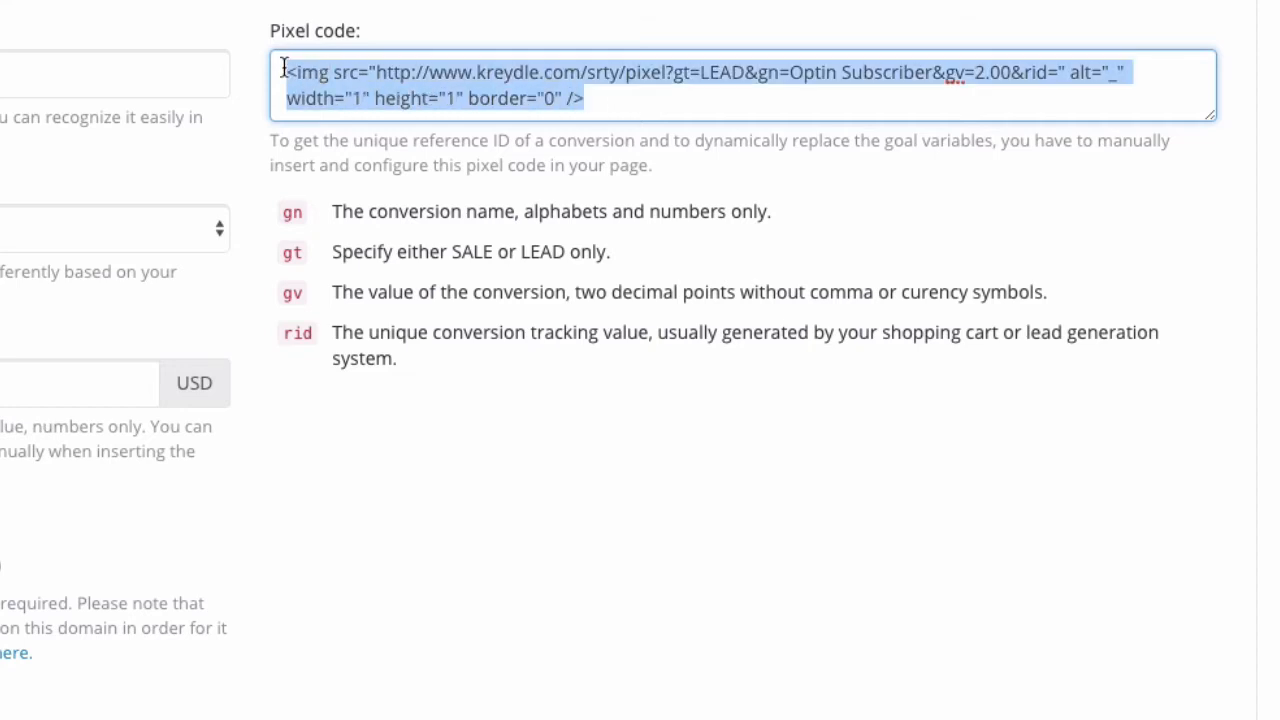
right_click(368, 86)
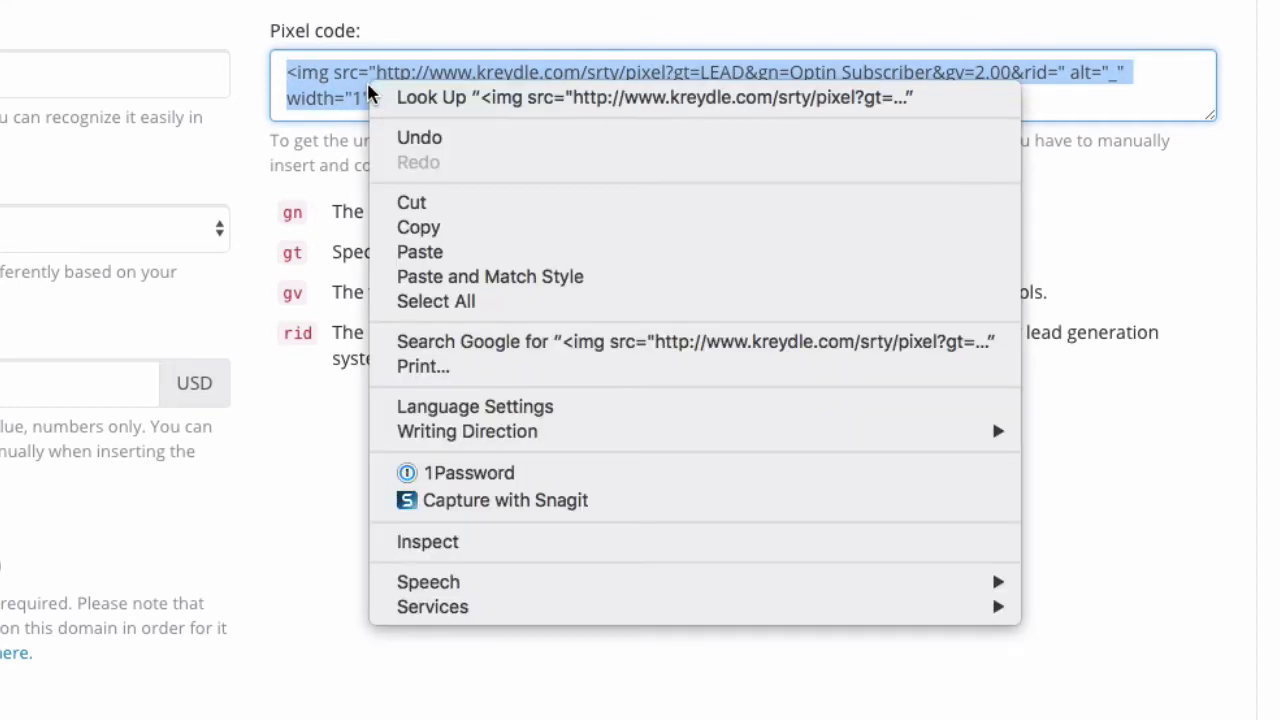
left_click(433, 229)
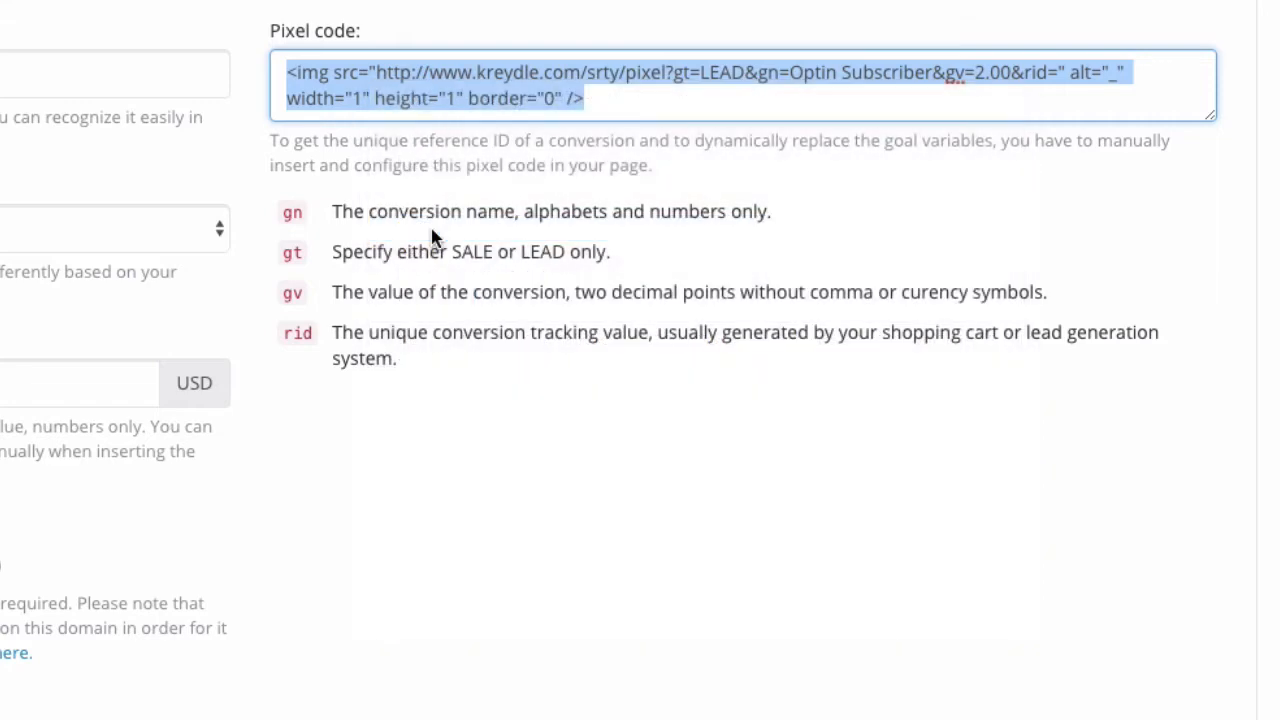
left_click(270, 300)
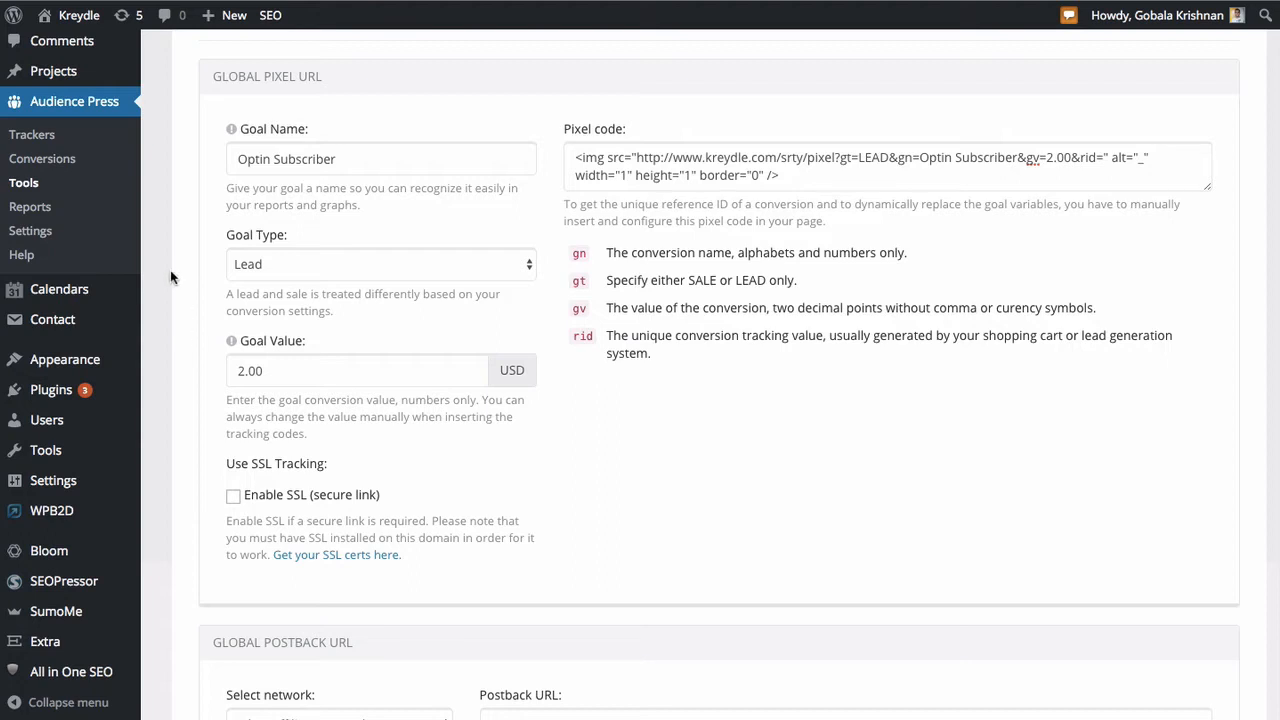
- Create a new WordPress page titled "Optin Confirmation"
scroll(168, 270, "up", 1)
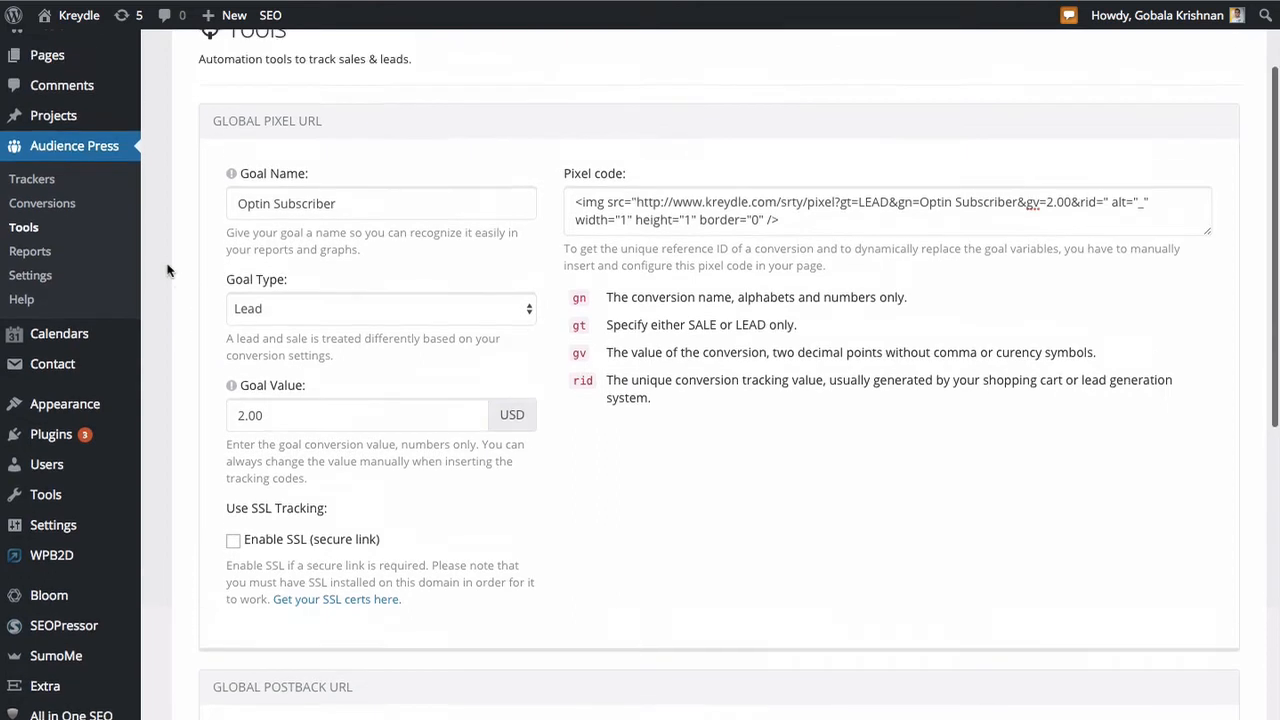
scroll(168, 270, "up", 3)
mouse_move(79, 148)
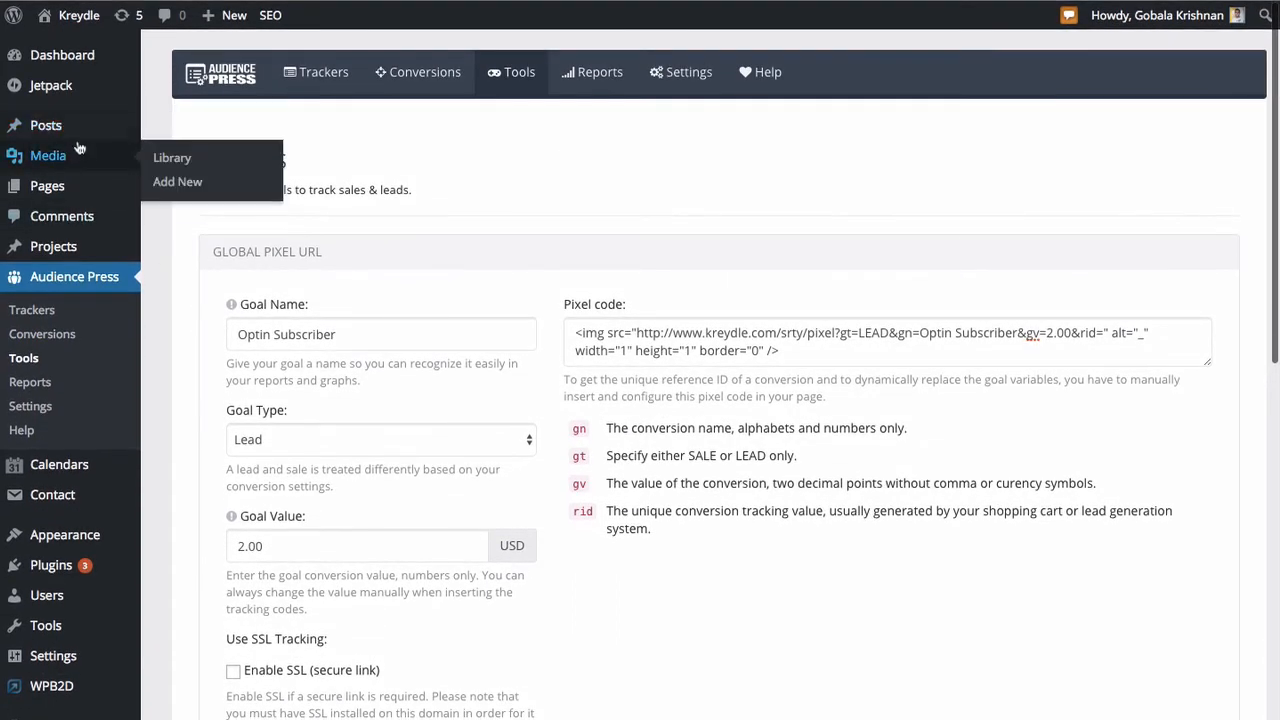
mouse_move(90, 186)
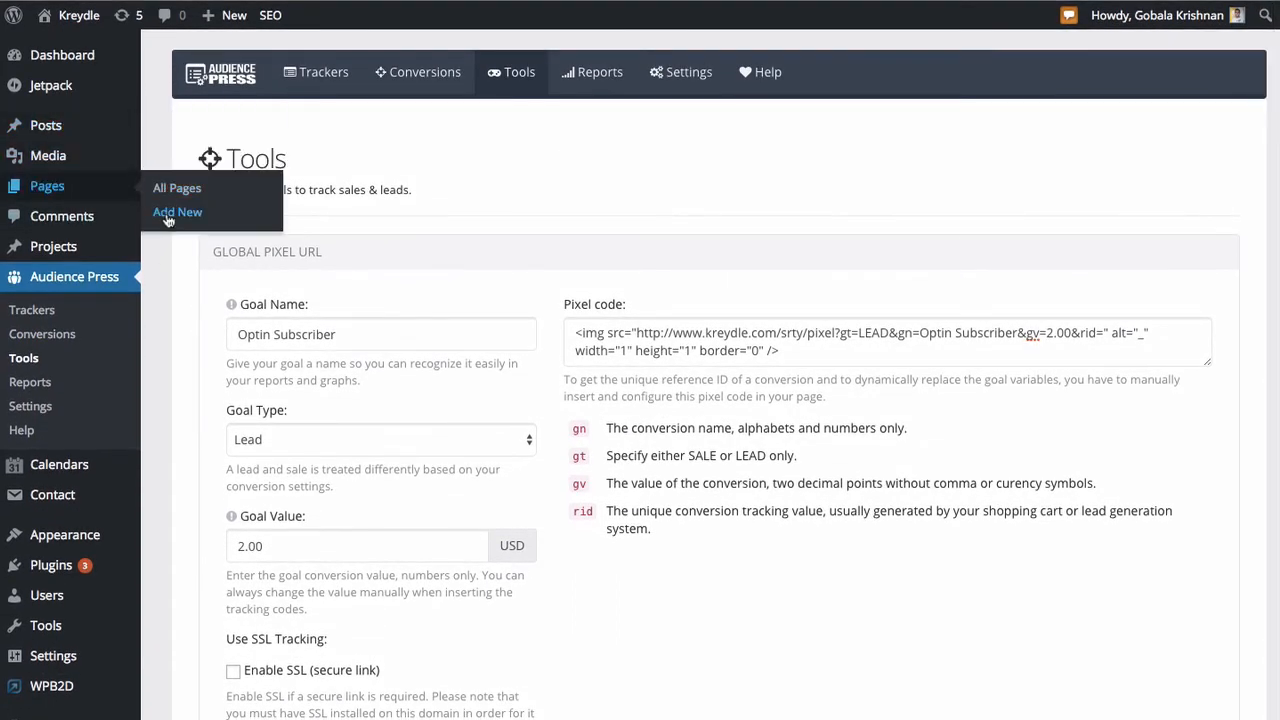
left_click(177, 212)
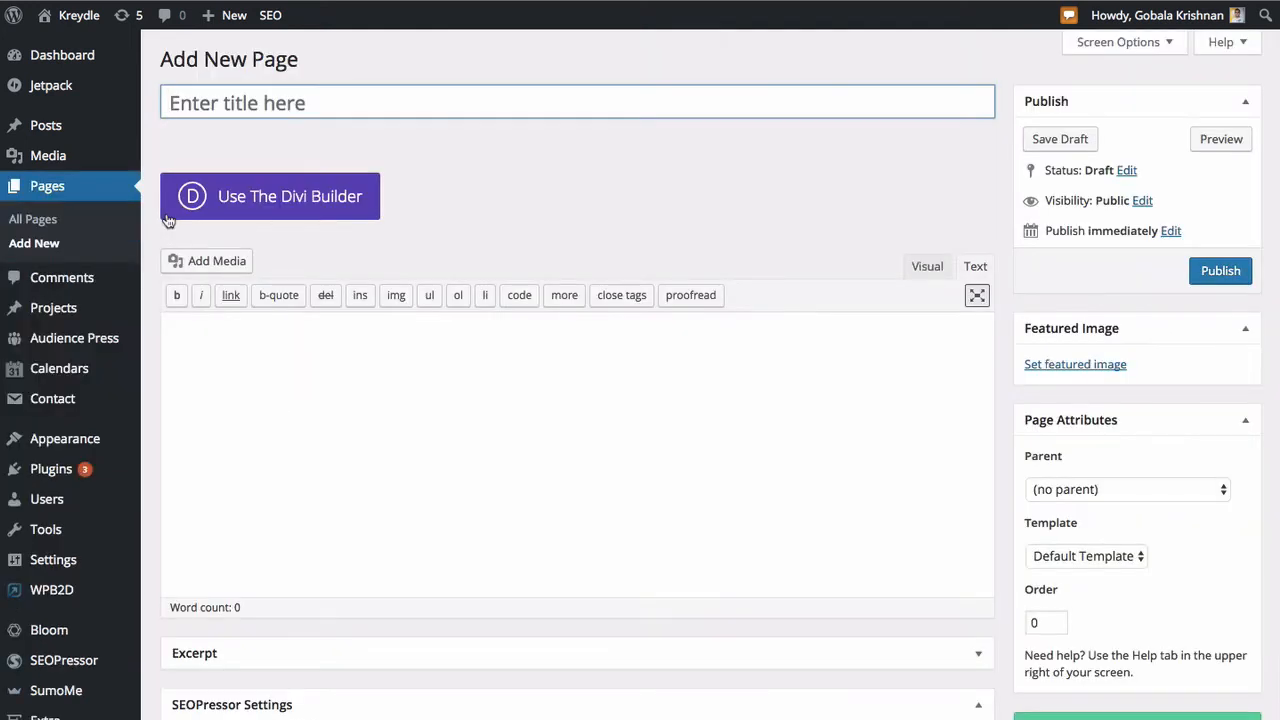
type("Optin Confirmation")
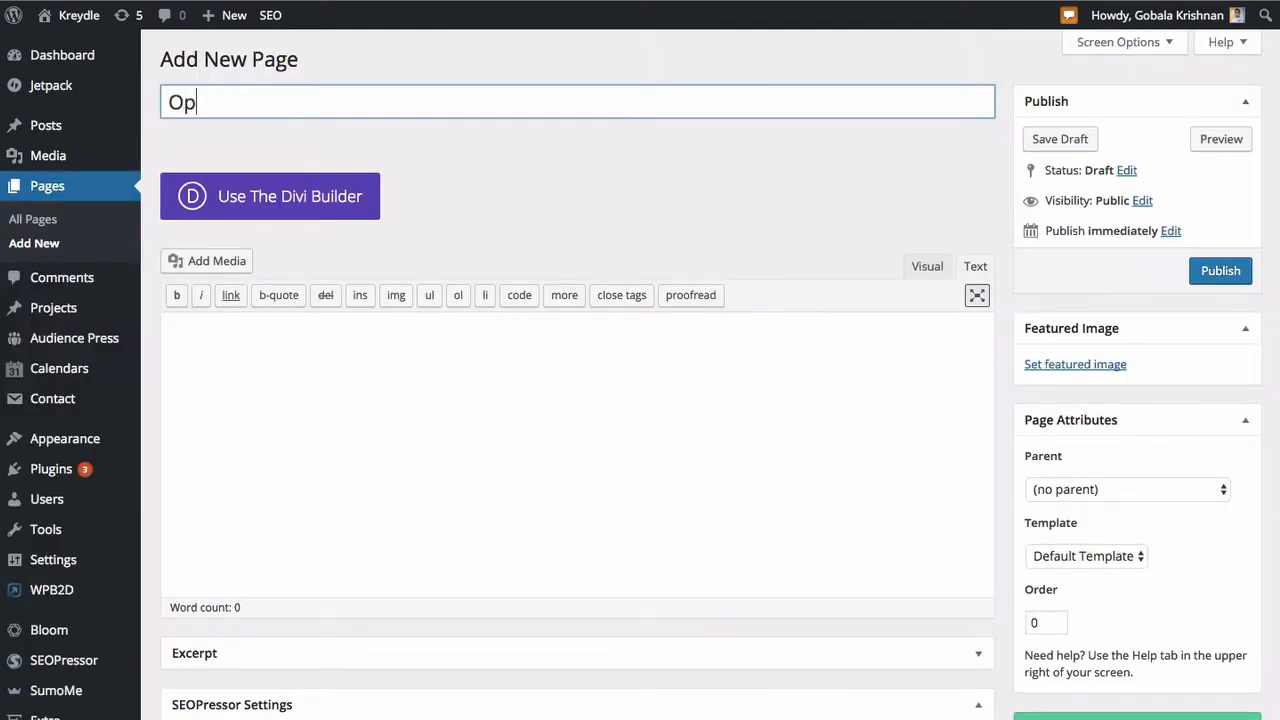
- Write "Thank you for subscribing! Your email address has been verified." as the page's body text
left_click(365, 457)
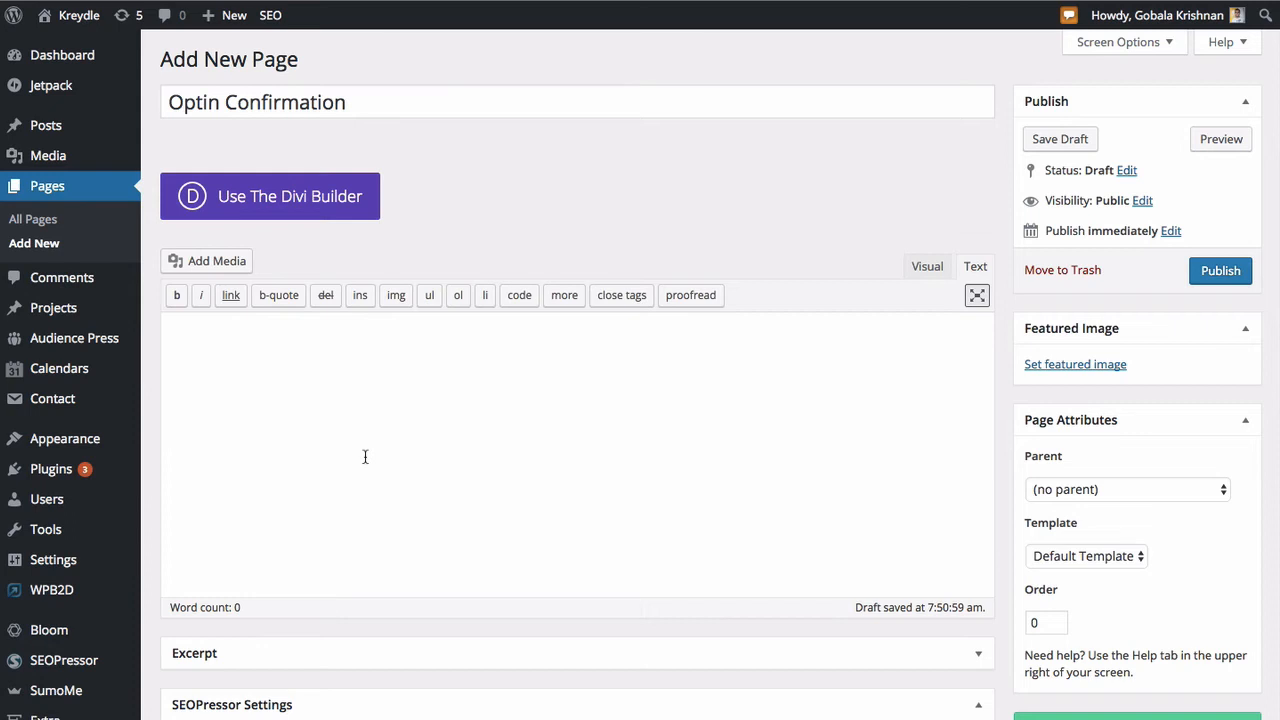
type("Thank you sir")
key("BackSpace")
key("BackSpace")
key("BackSpace")
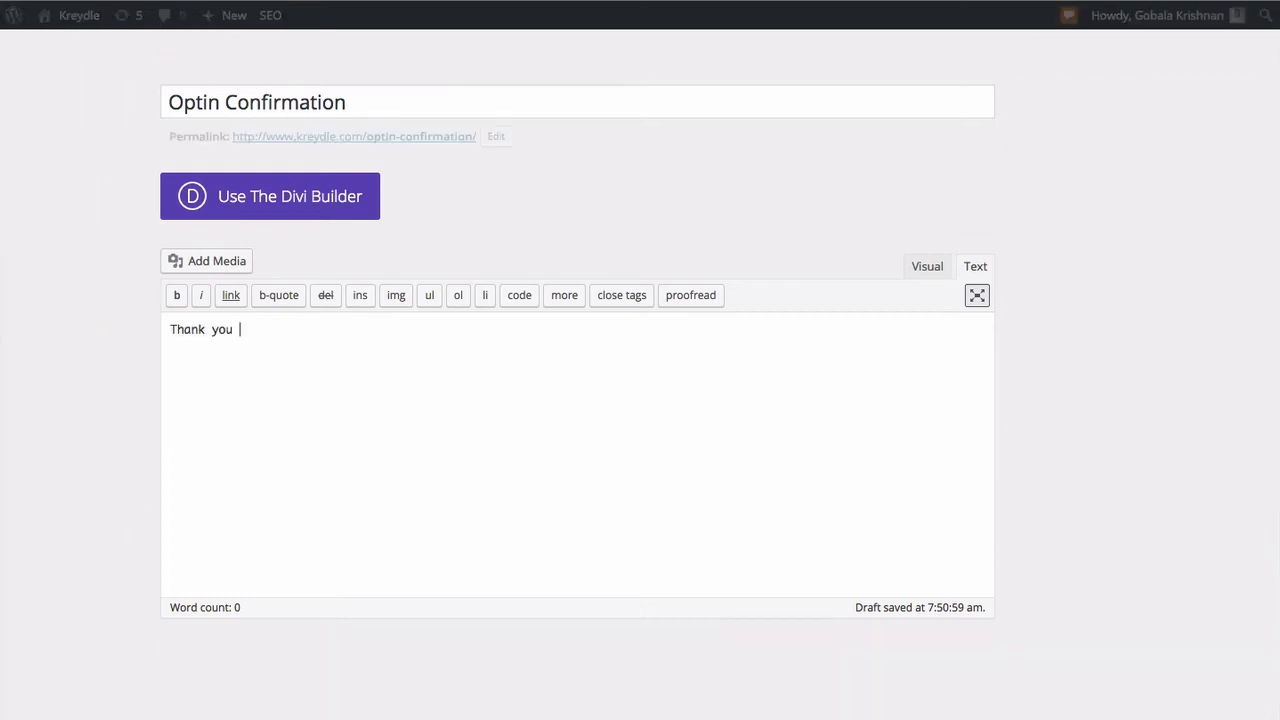
type("for subscribing! Your ")
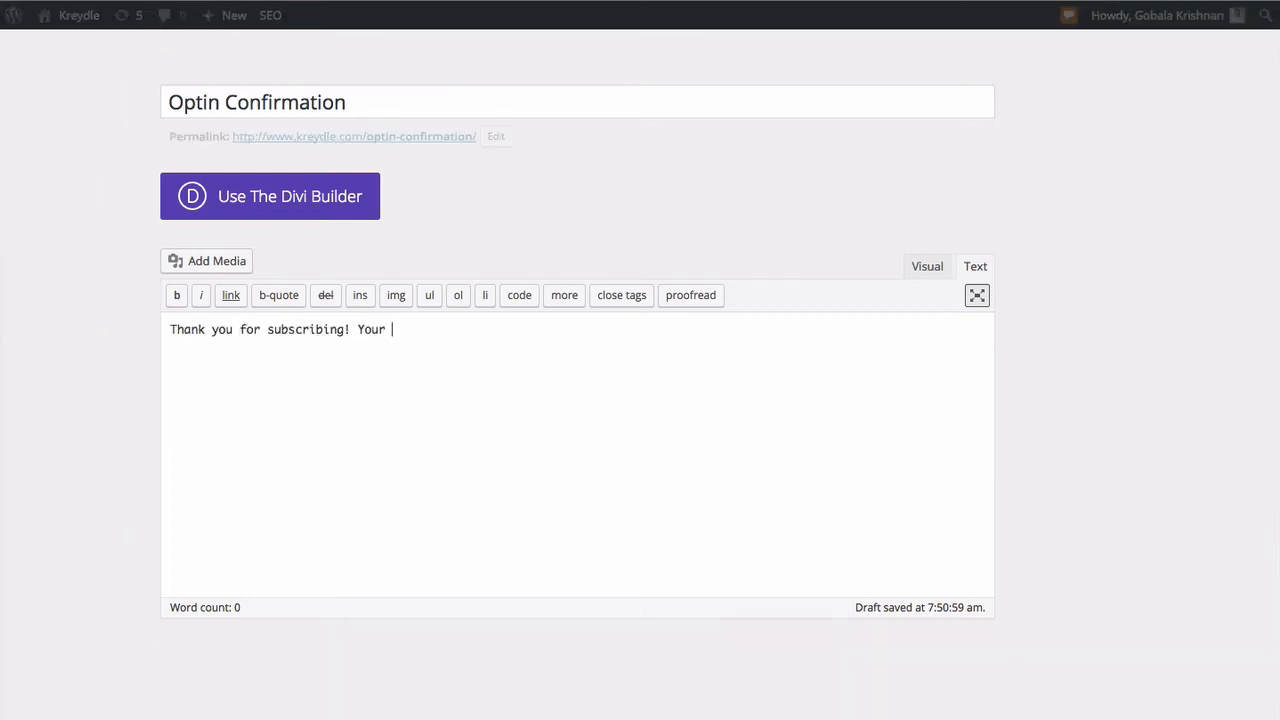
type("email address has been ver")
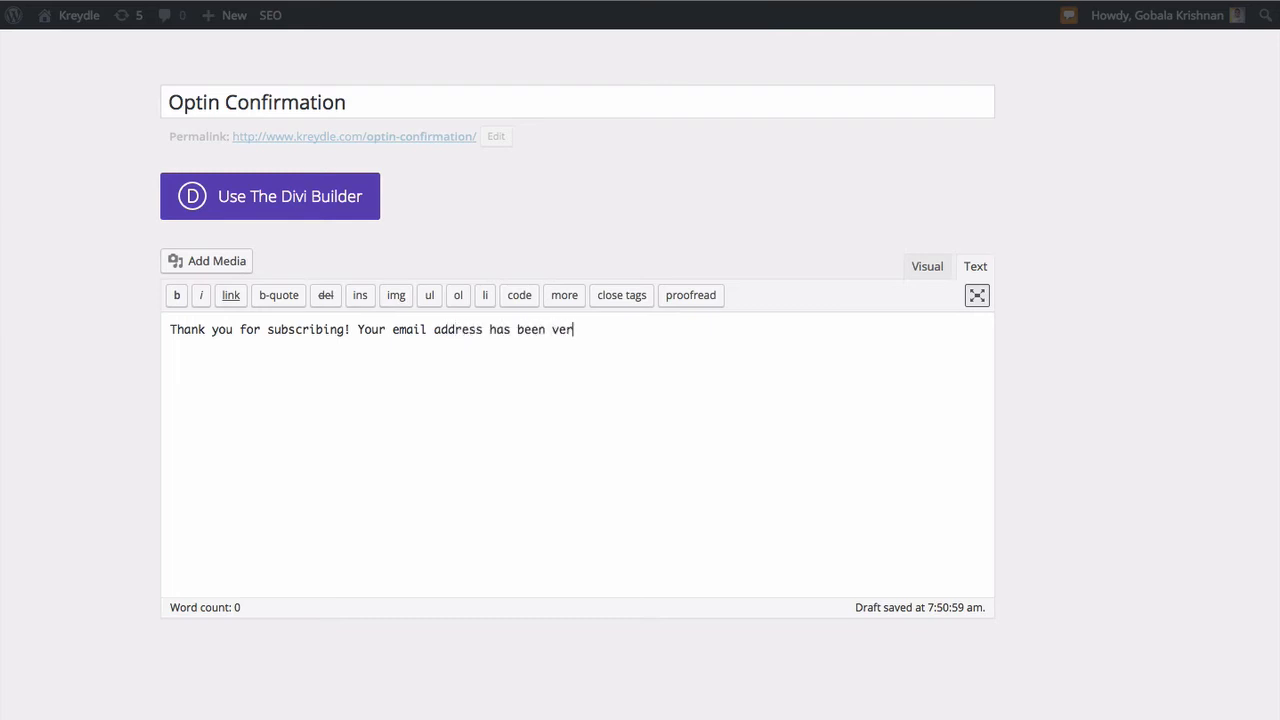
type("ified.")
left_click(409, 92)
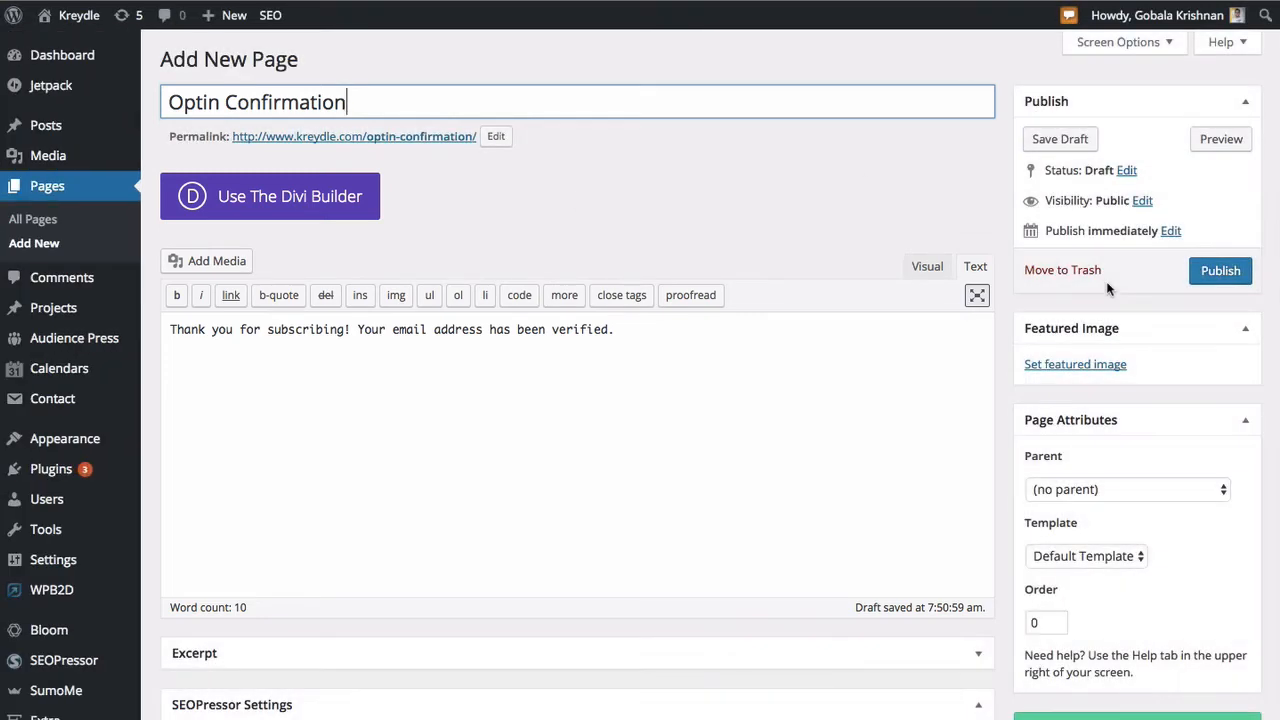
scroll(1006, 390, "down", 1)
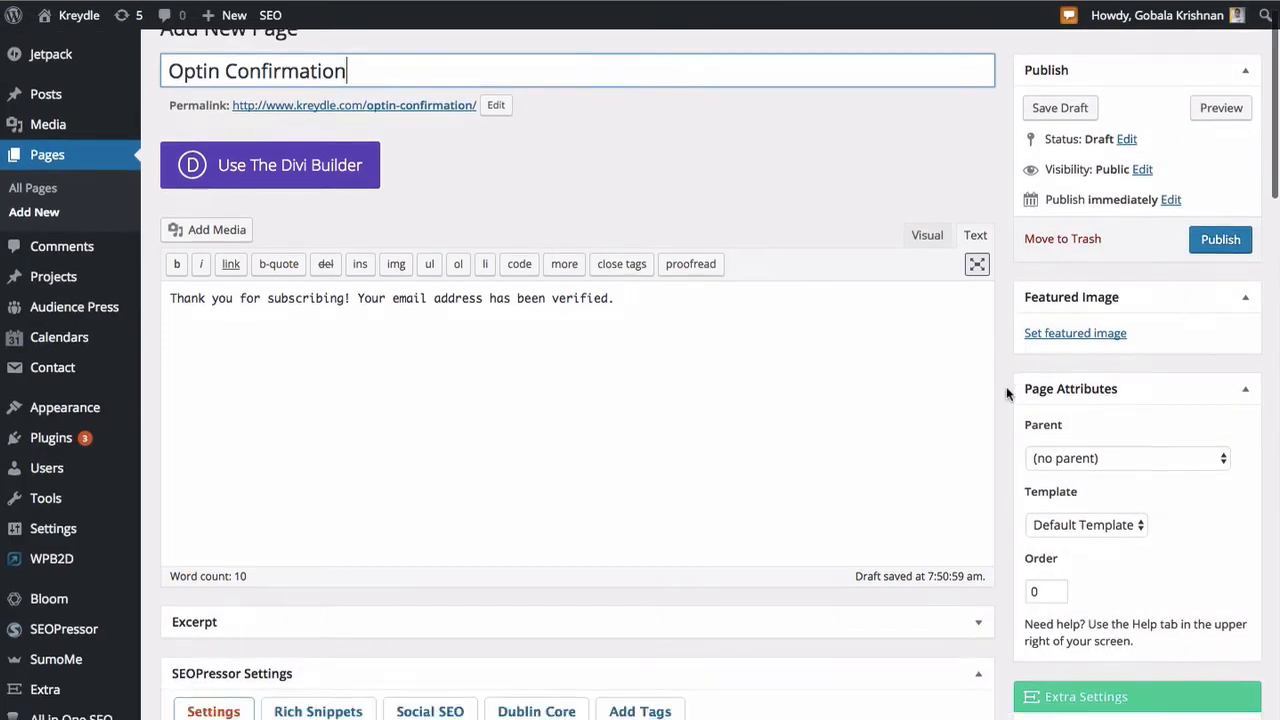
- Try placing the copied pixel code on a new line below the thank-you message in the page body, and undo it
scroll(1006, 386, "down", 1)
left_click(788, 295)
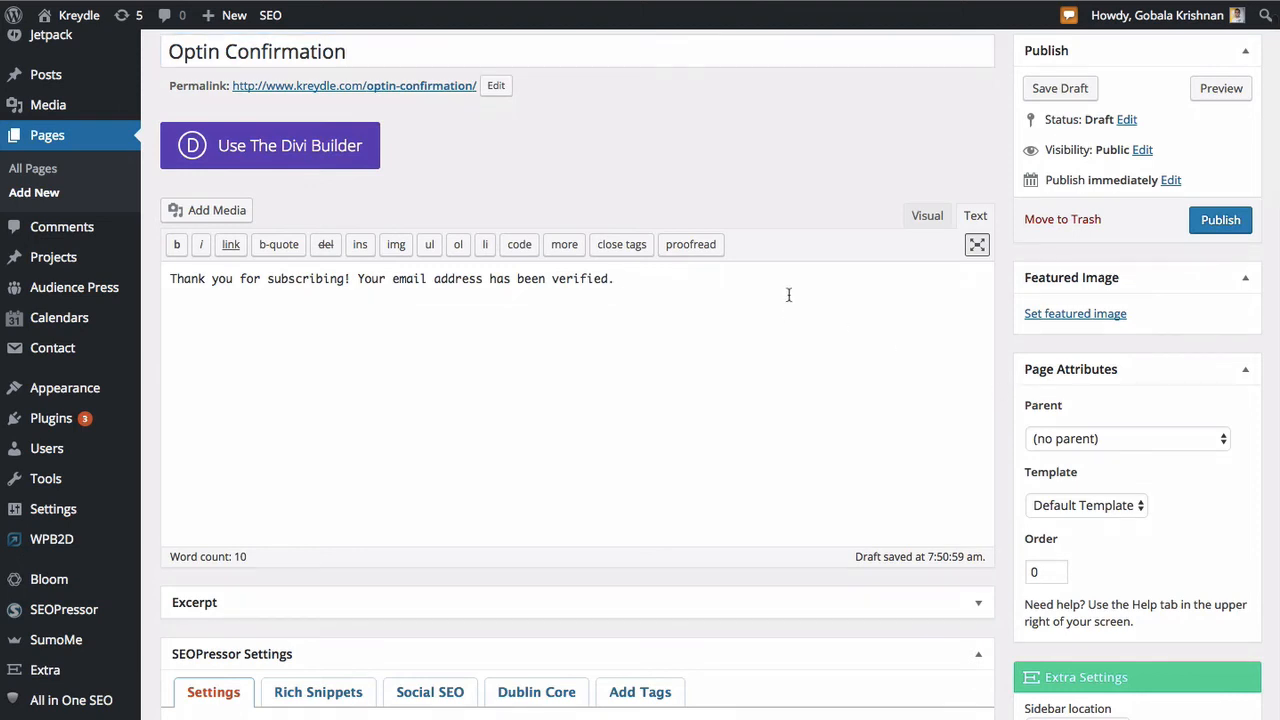
key("Return")
key("Return")
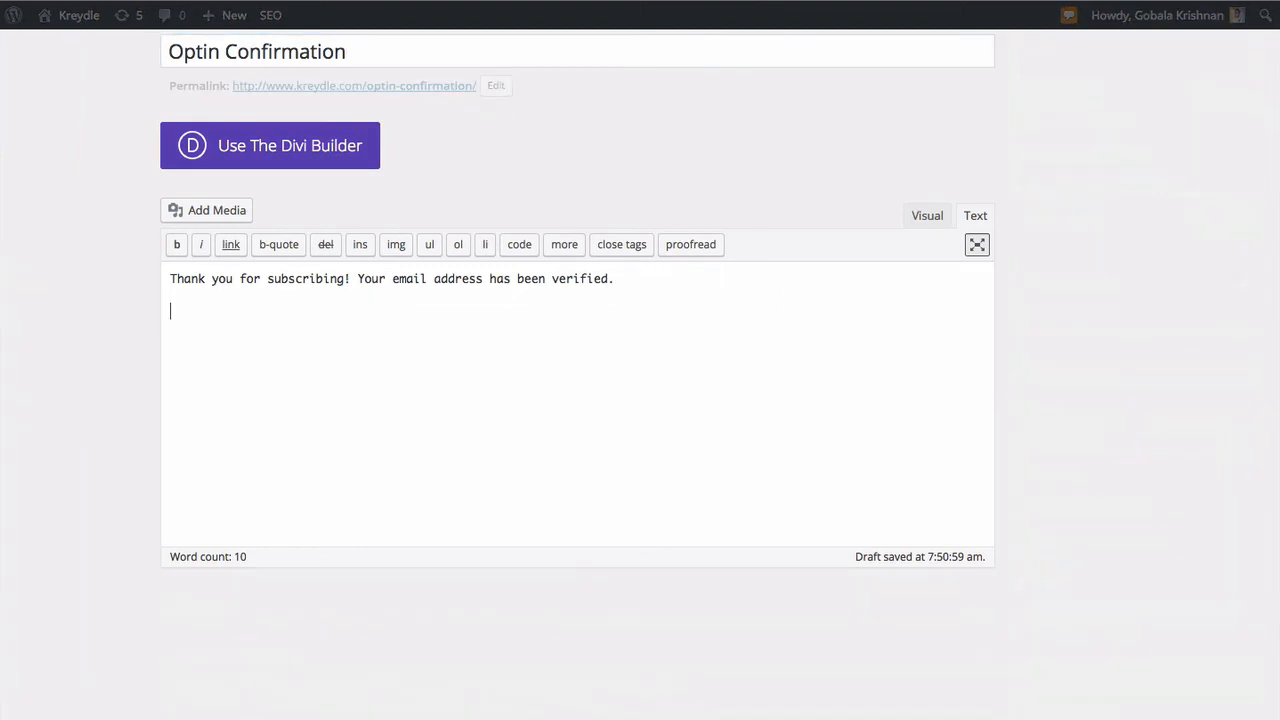
type("<img src=\"http://www.kreydle.com/srty/pixel?gt=LEAD&gn=Optin Subscriber&gv=2.00&rid=\" alt=\"_\" width=\"1\" height=\"1\" border=\"0\" />")
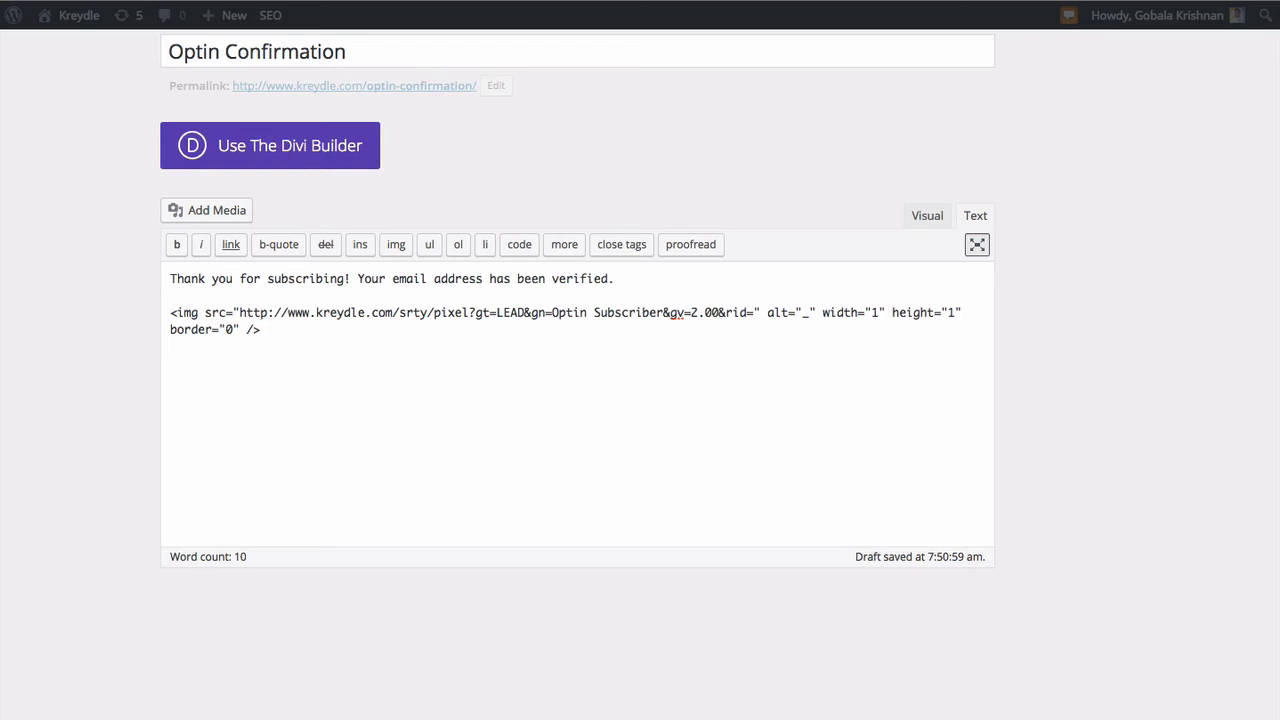
key("super+z")
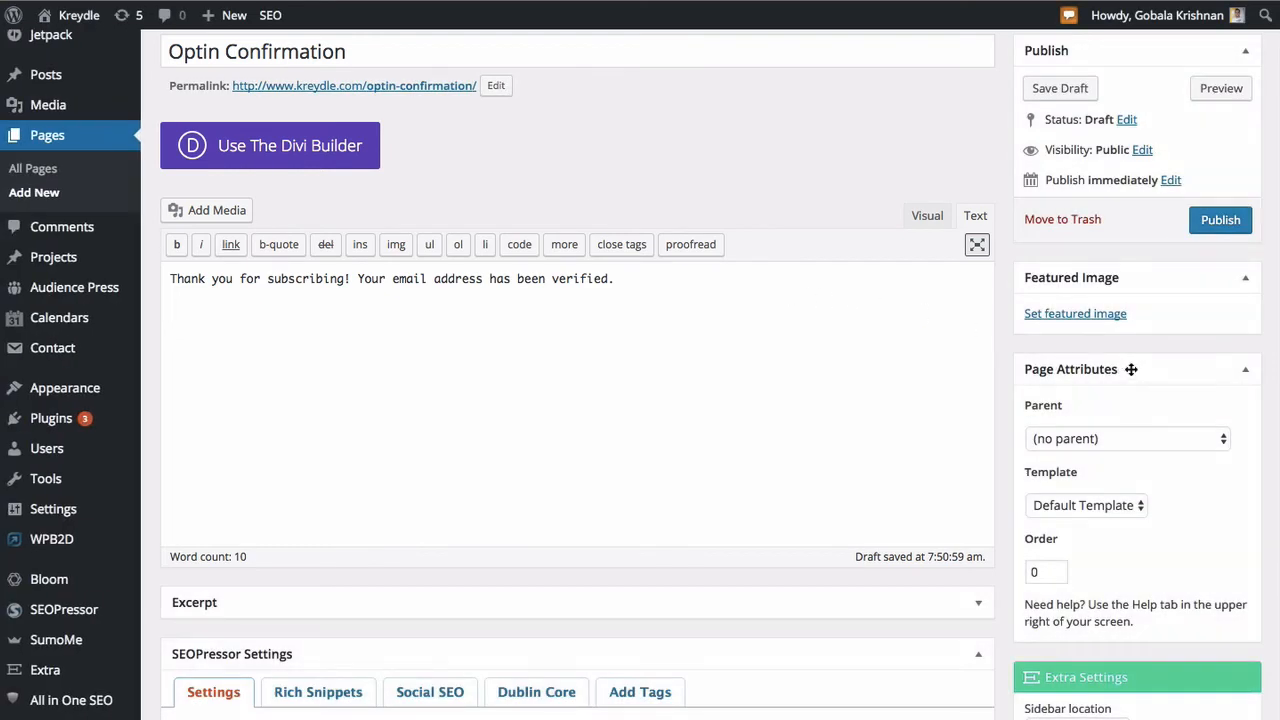
- Paste the copied lead pixel code into the page's Audience Press pixel code field
scroll(1131, 369, "down", 6)
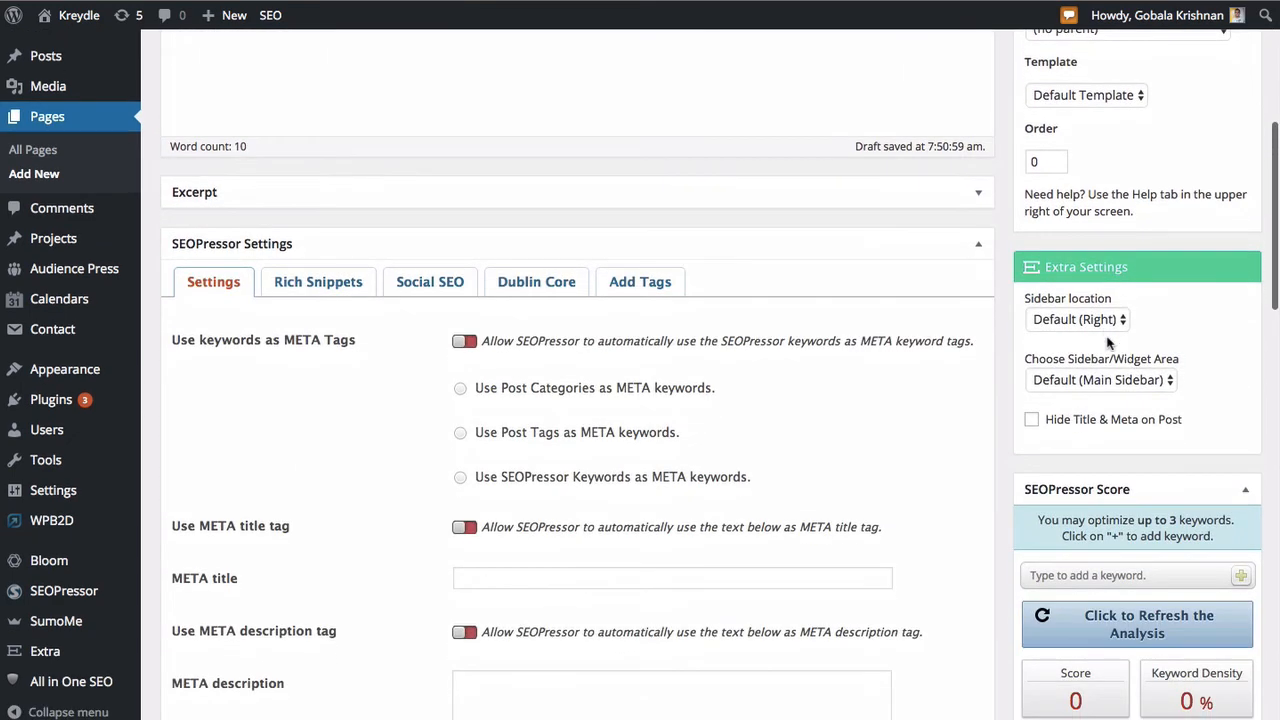
scroll(1107, 342, "down", 4)
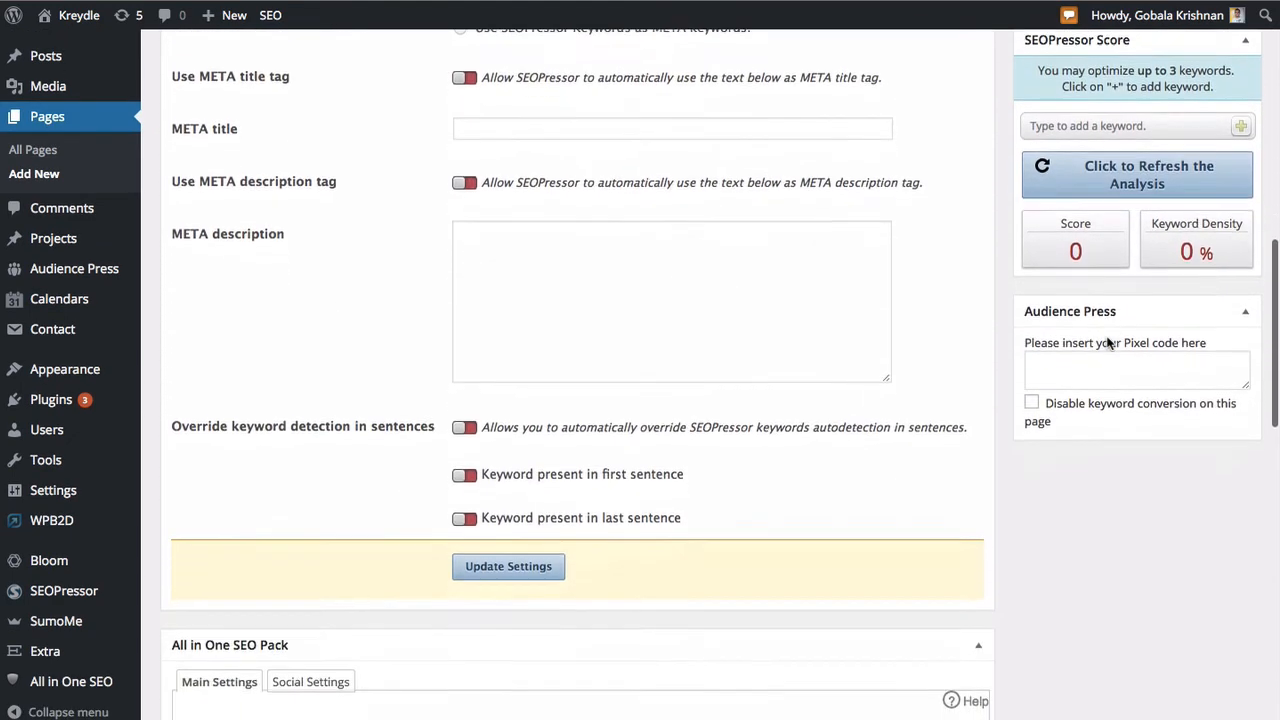
scroll(1114, 413, "down", 1)
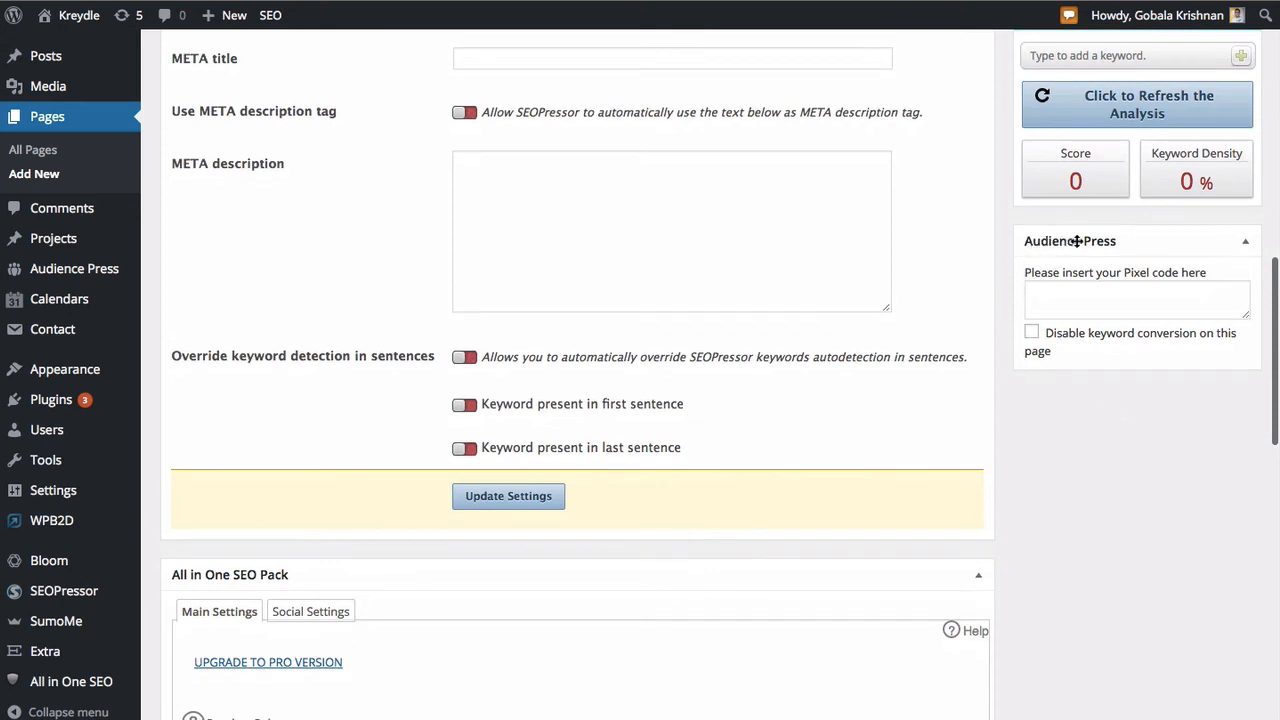
left_click(1063, 290)
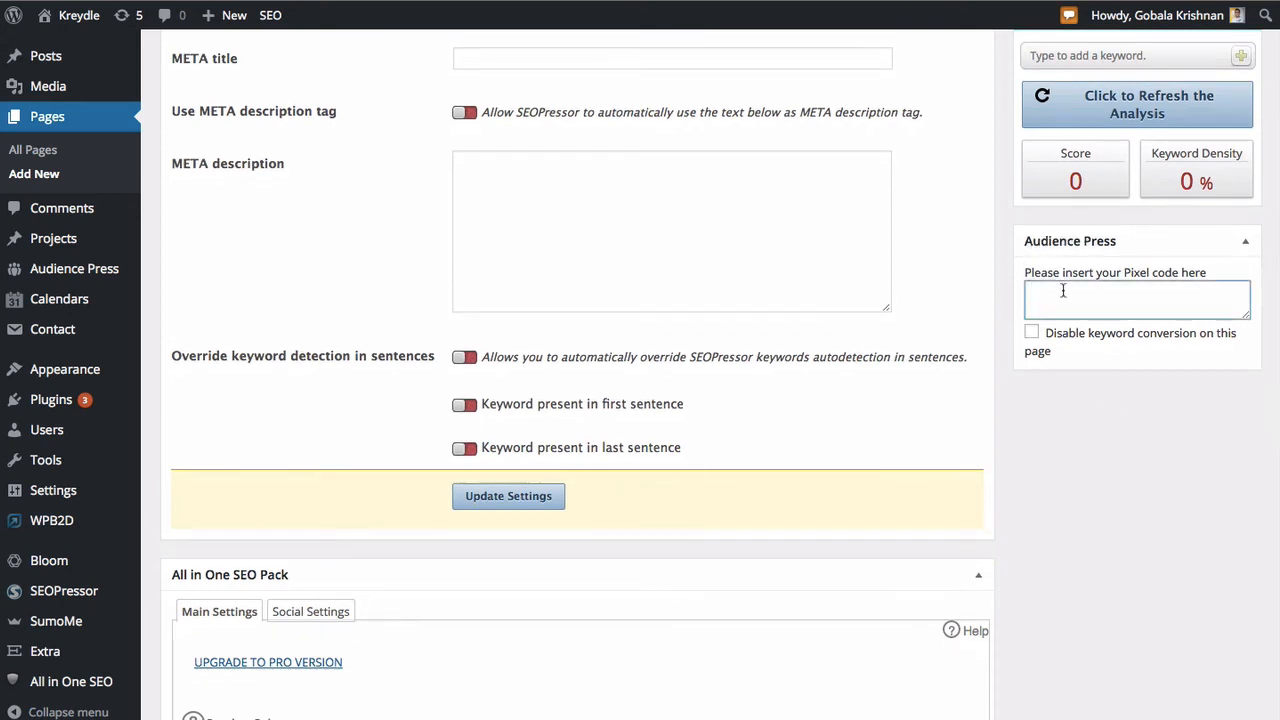
key("ctrl+v")
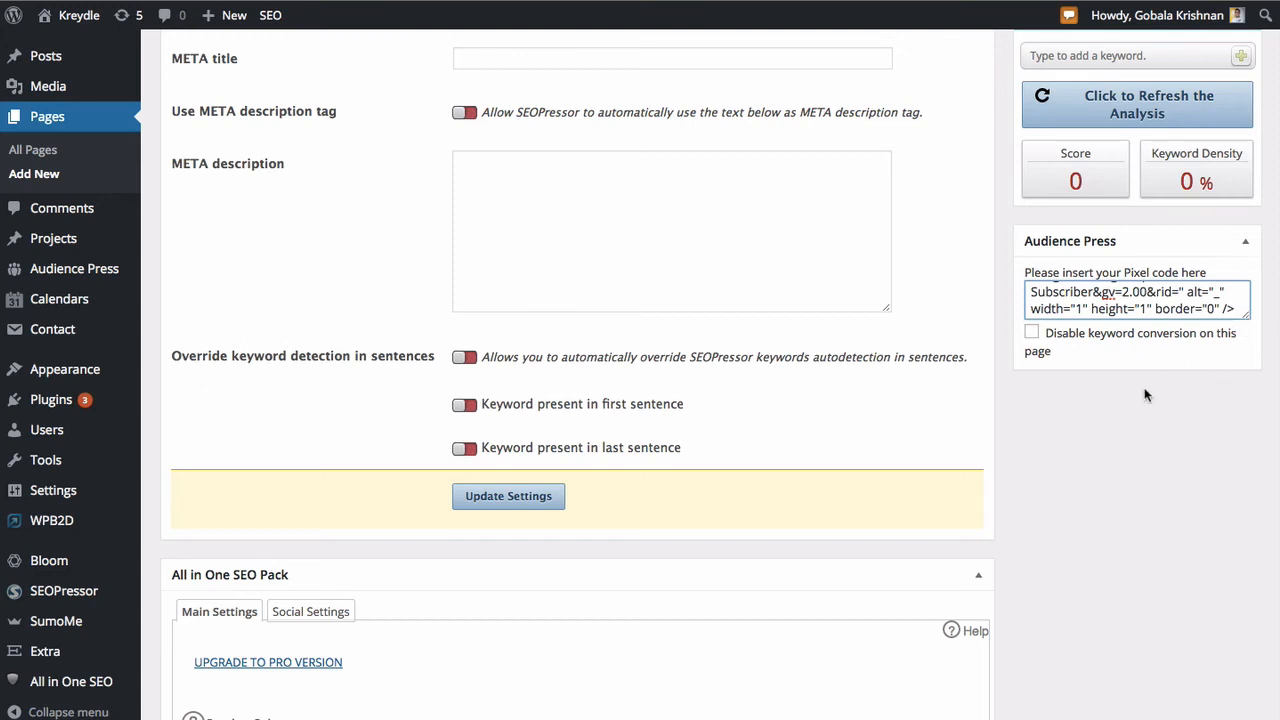
- Publish the Optin Confirmation page with its tracking pixel
scroll(1004, 192, "up", 3)
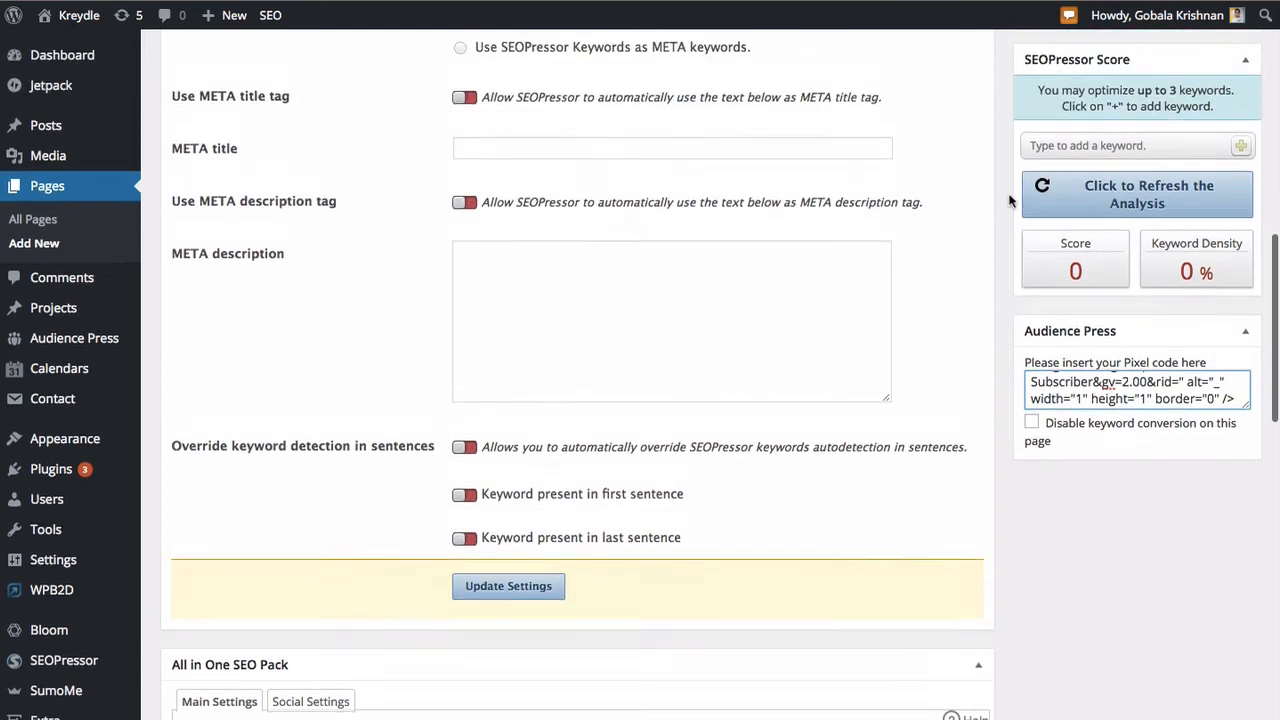
scroll(1010, 200, "up", 10)
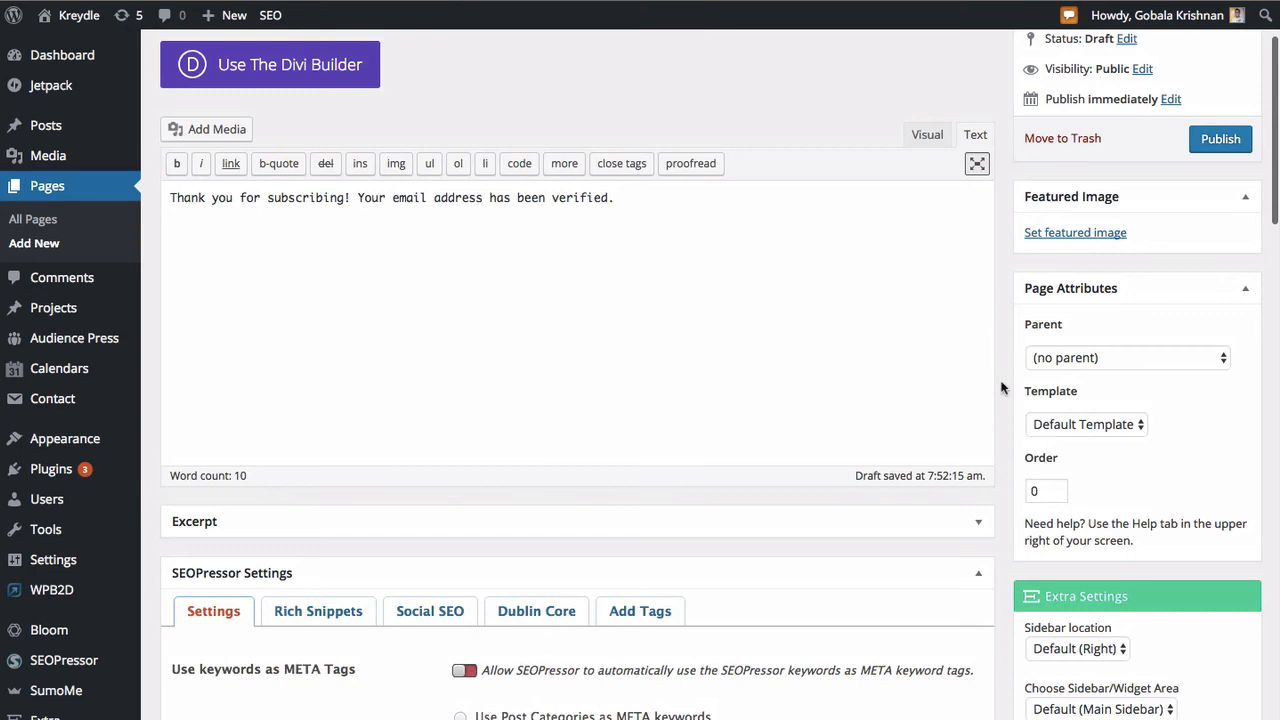
scroll(1006, 366, "down", 7)
scroll(1002, 387, "down", 5)
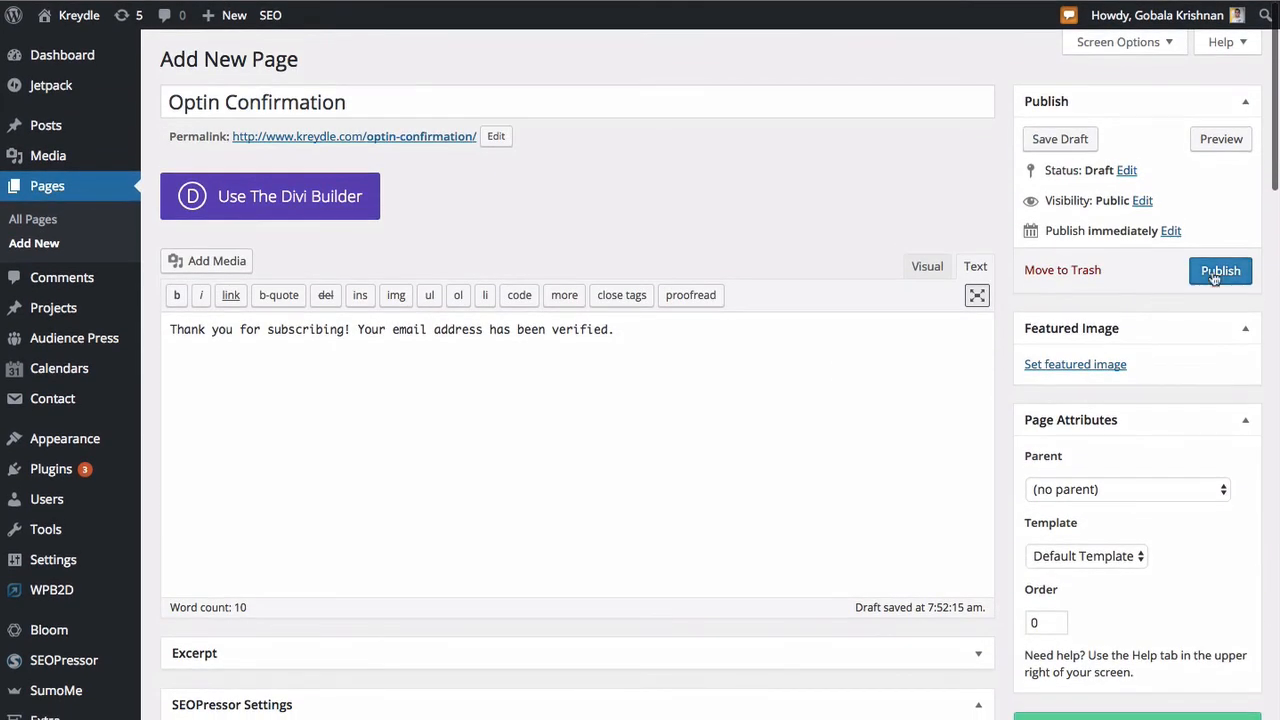
left_click(1214, 277)
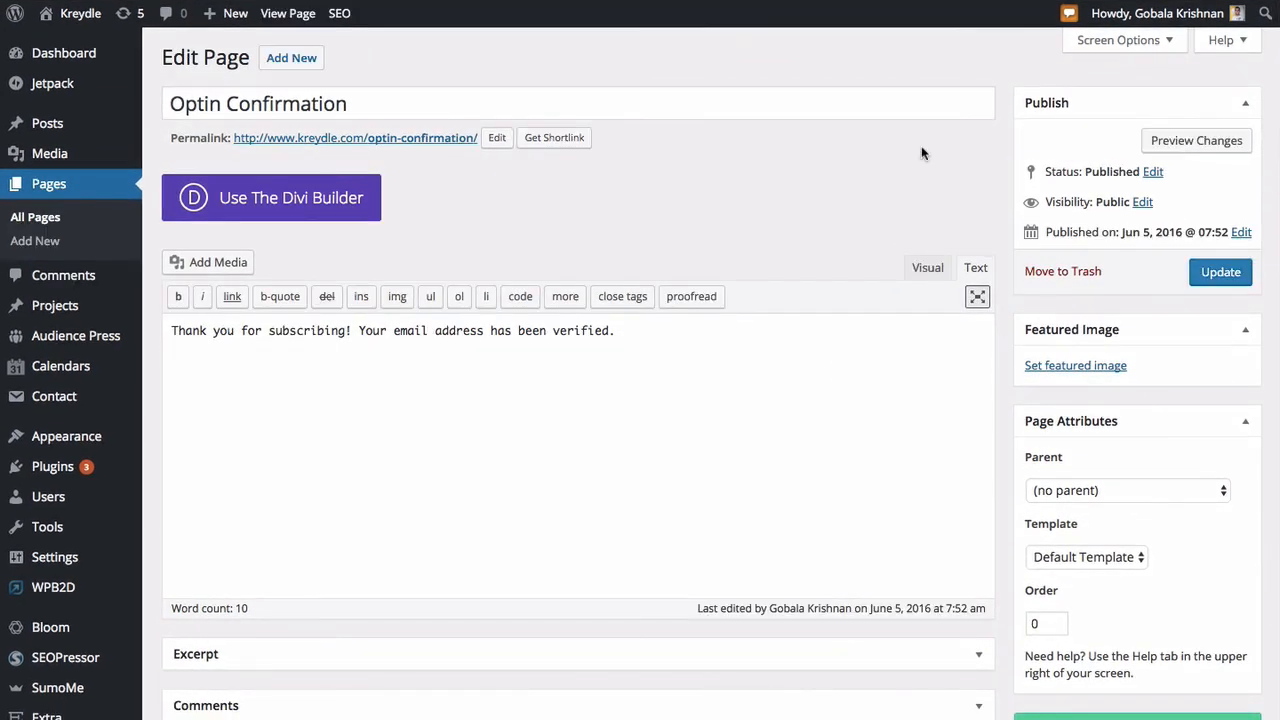